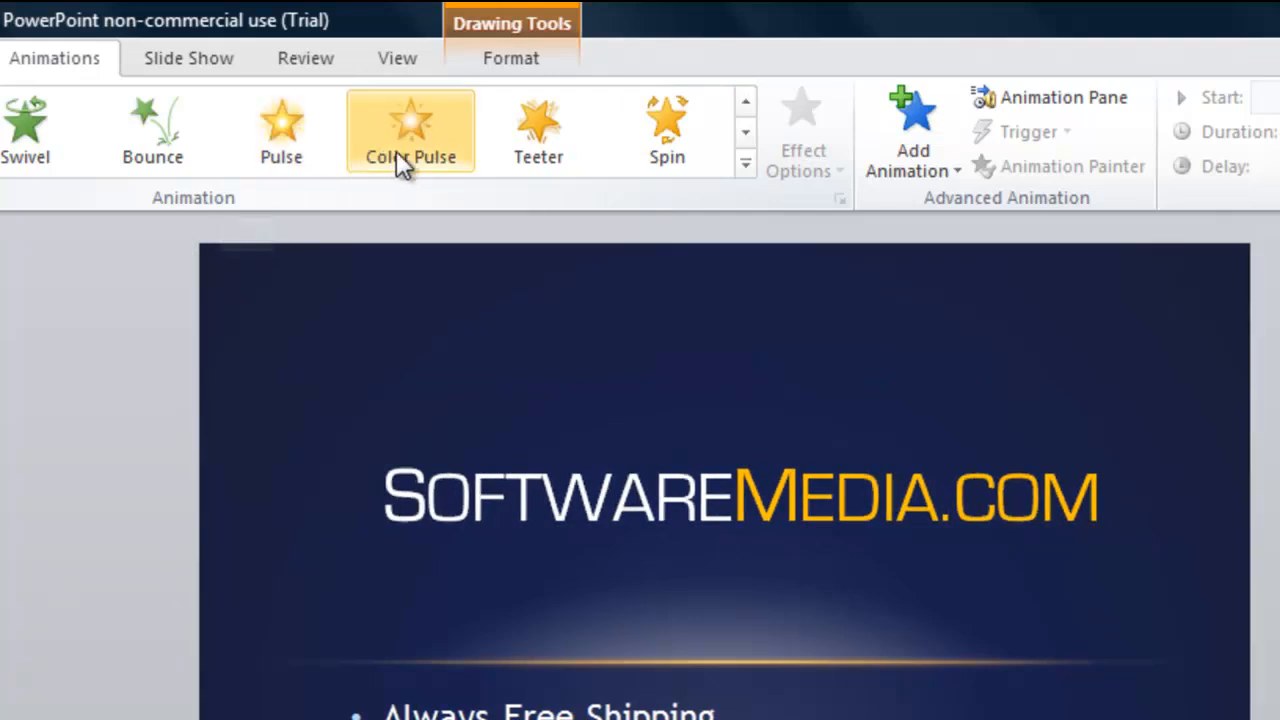
Expand the full animation gallery and apply the Float In entrance to the SoftwareMedia.com title
left_click(747, 134)
left_click(747, 134)
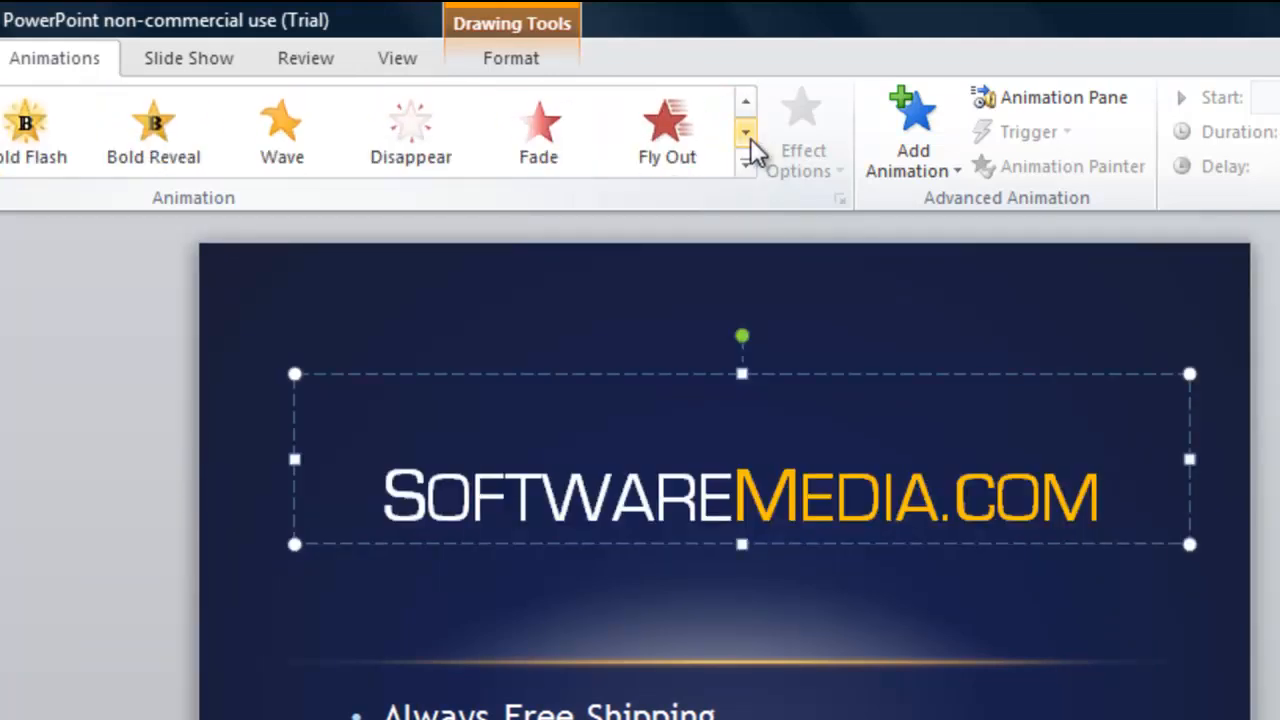
left_click(747, 134)
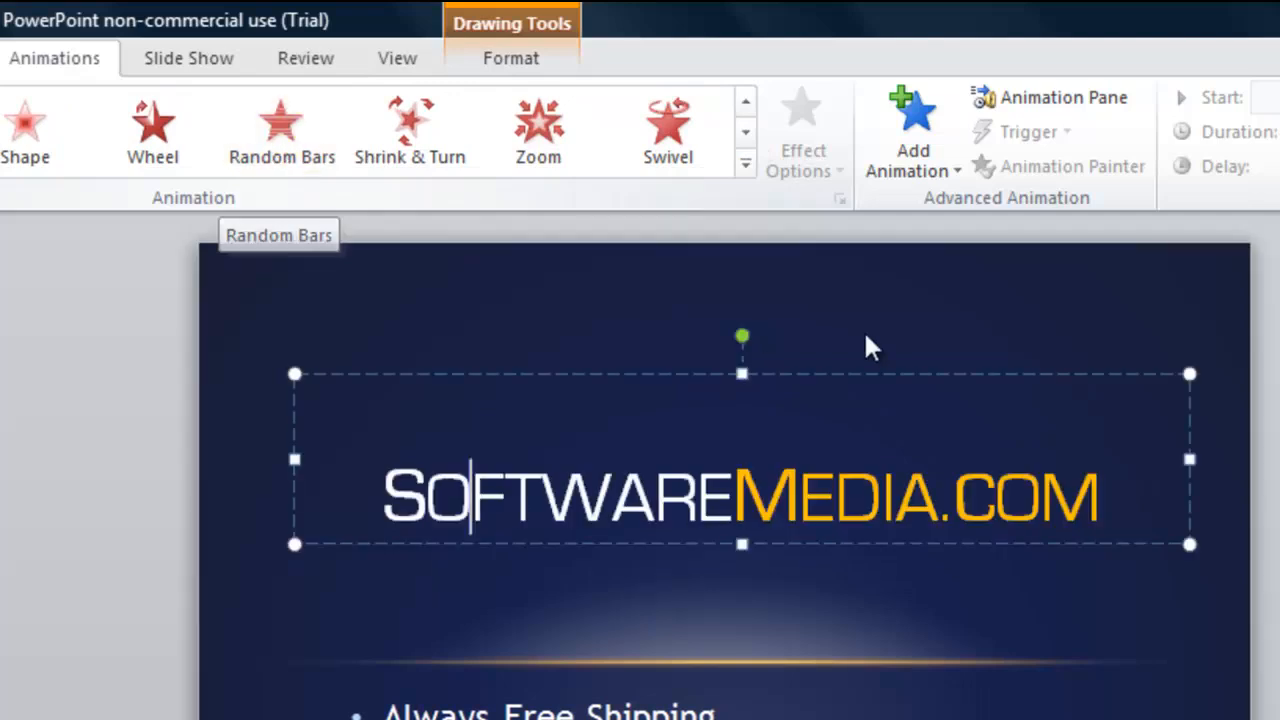
left_click(745, 164)
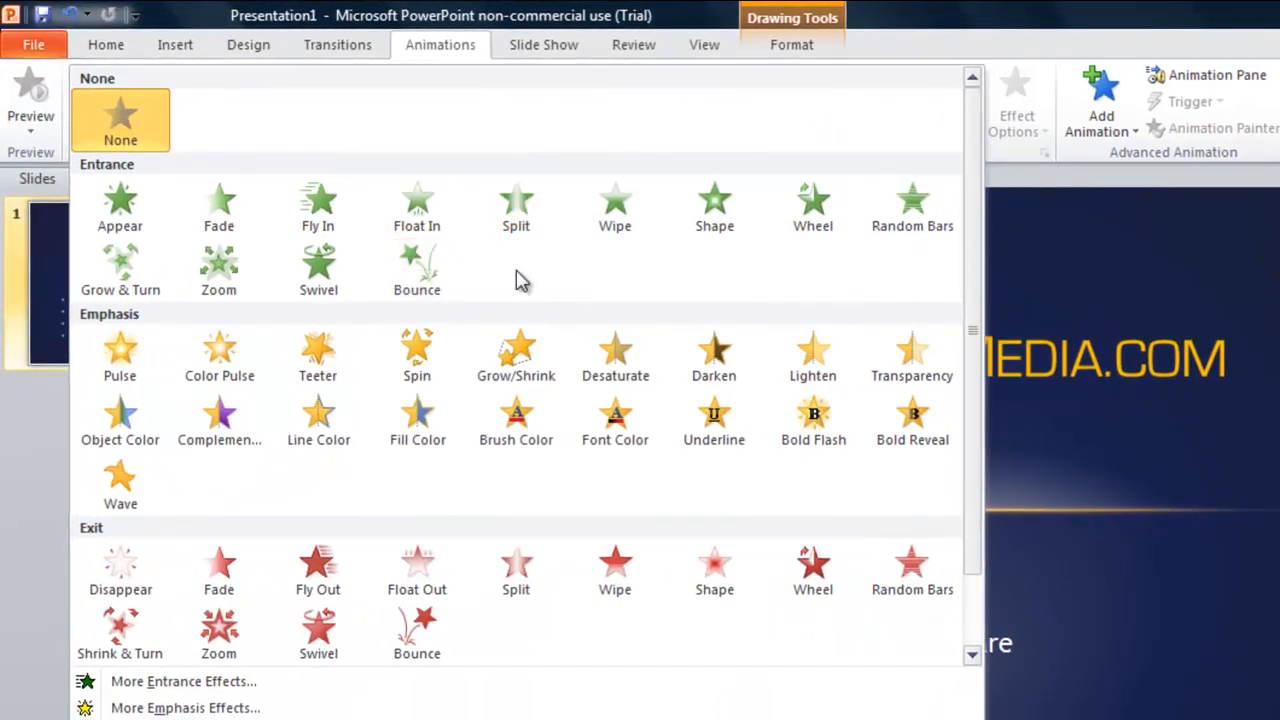
left_click(428, 212)
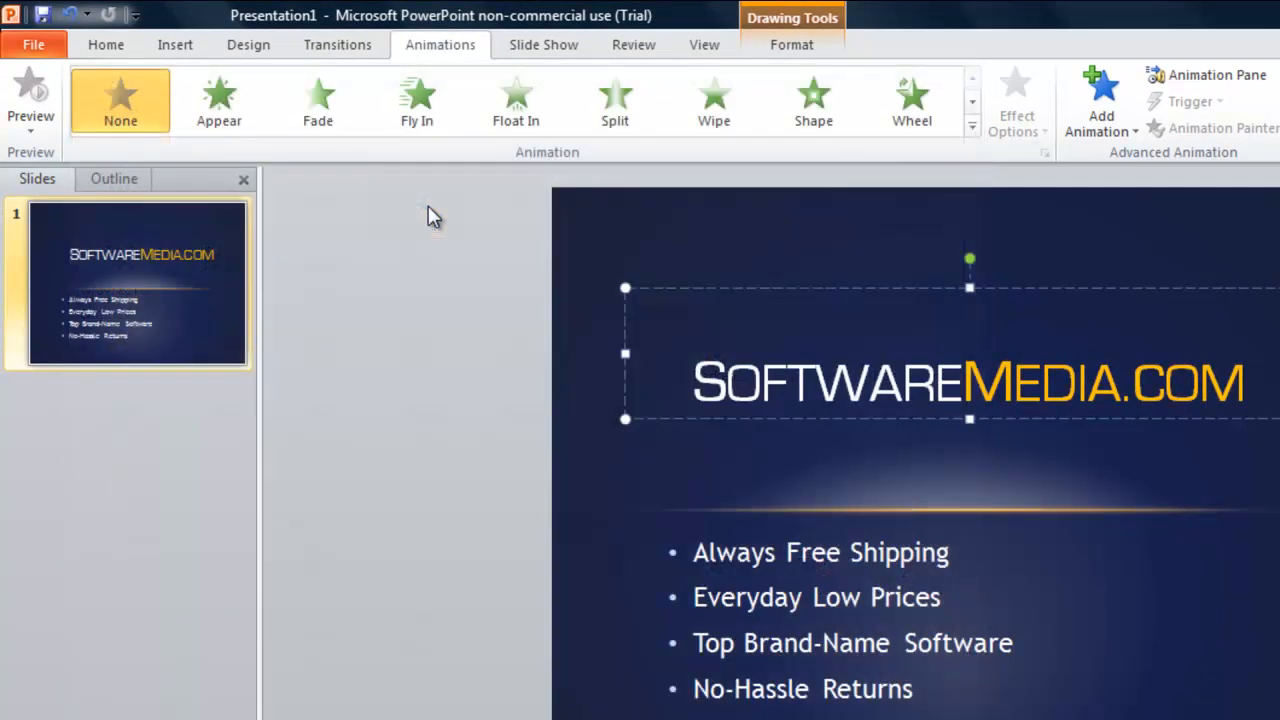
Show the Animation Pane listing the title's Float In entrance, then reselect the title text box
left_click(752, 381)
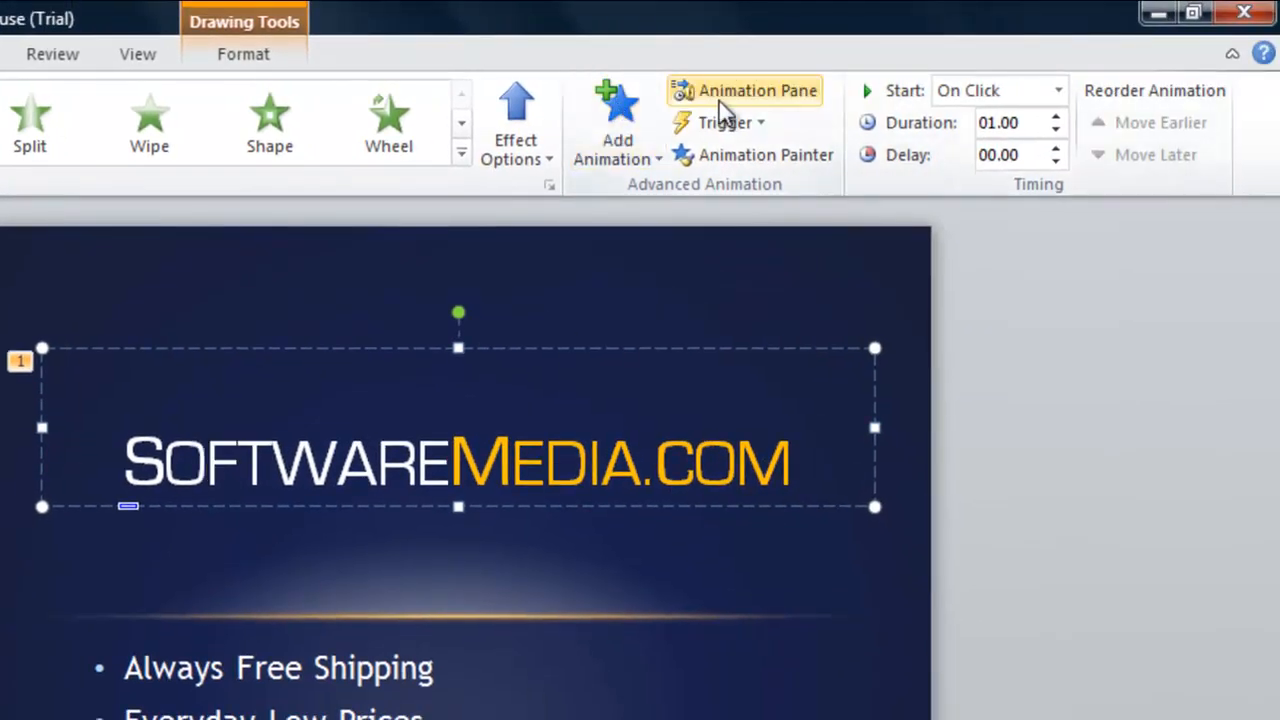
left_click(700, 95)
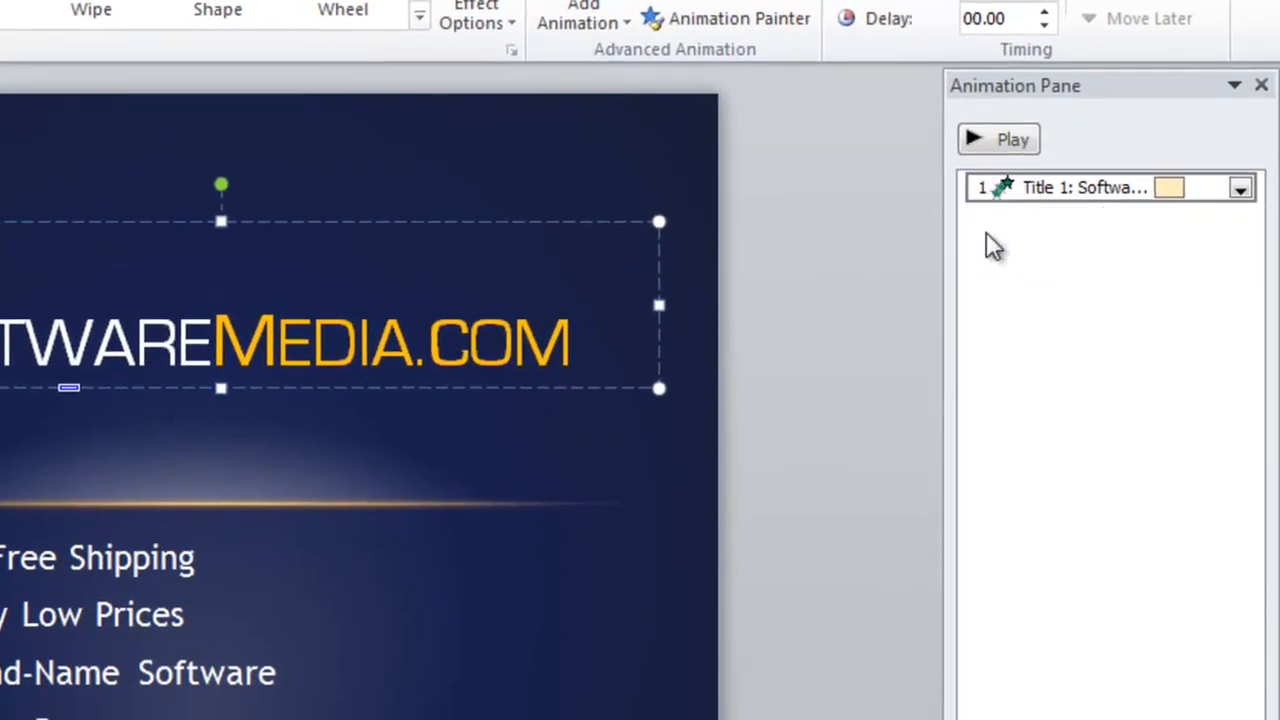
left_click(992, 263)
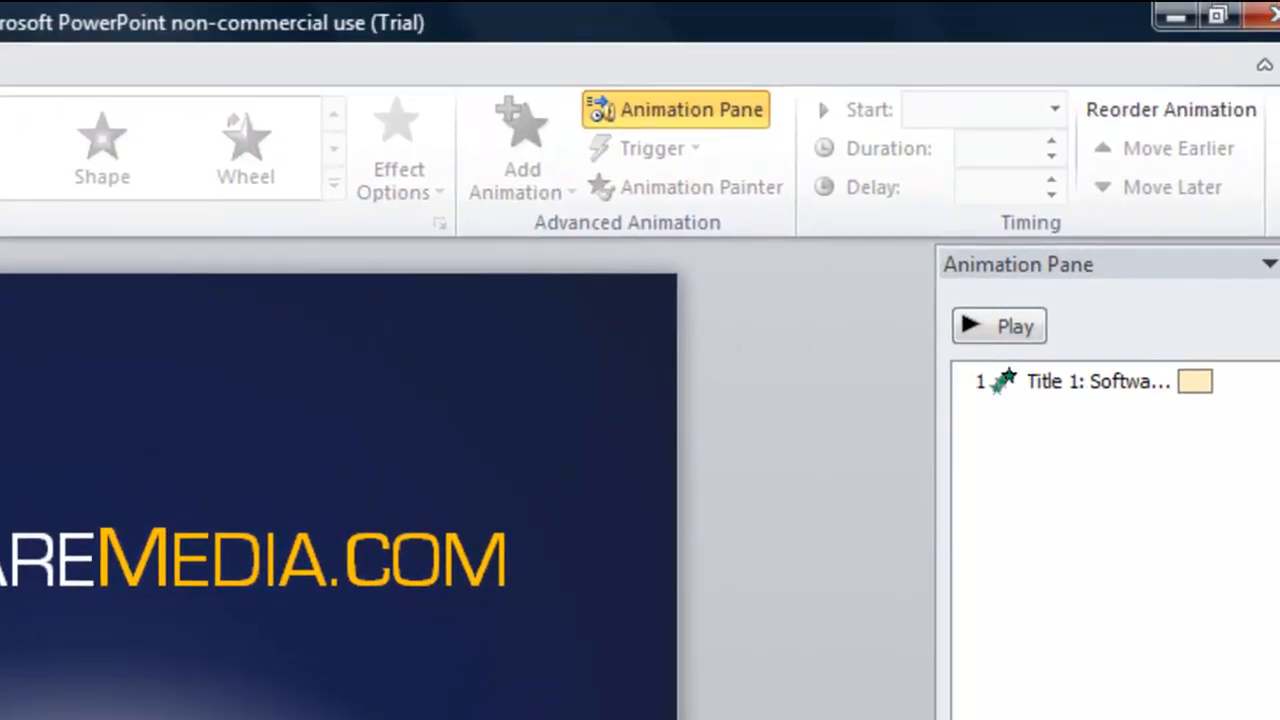
left_click(160, 556)
Add a Spin emphasis to the title as its second animation
left_click(522, 128)
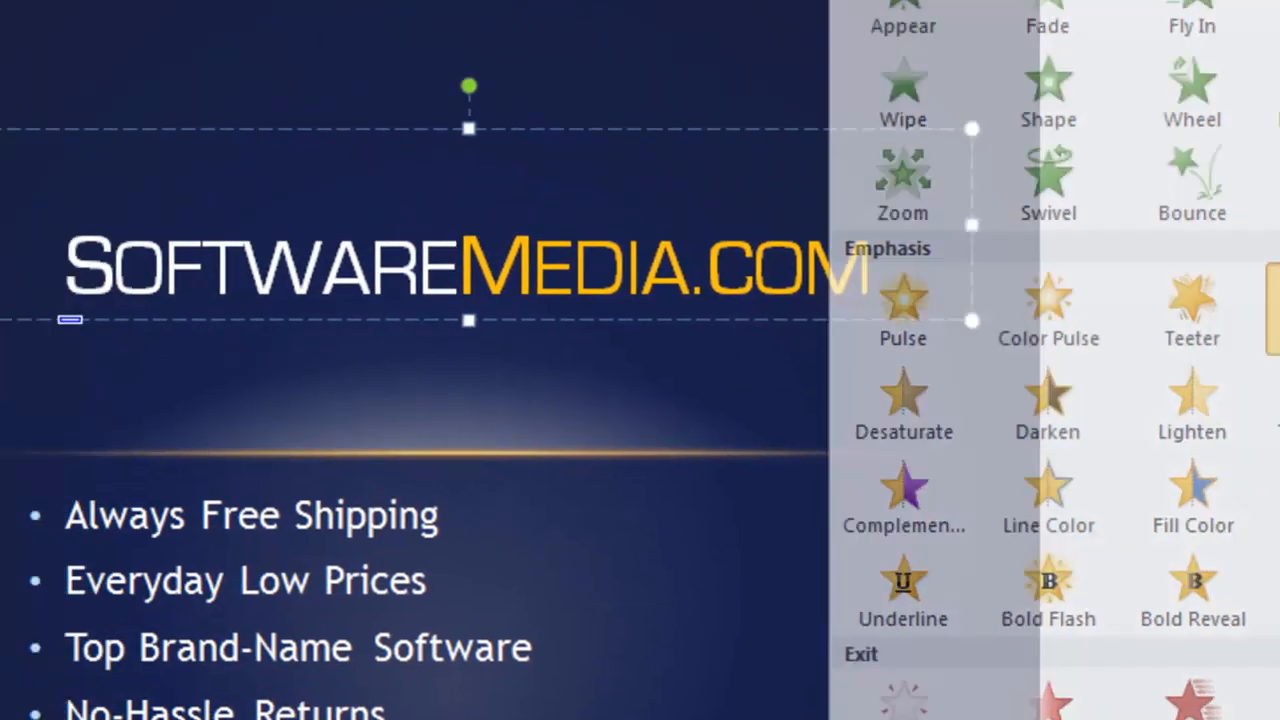
left_click(945, 190)
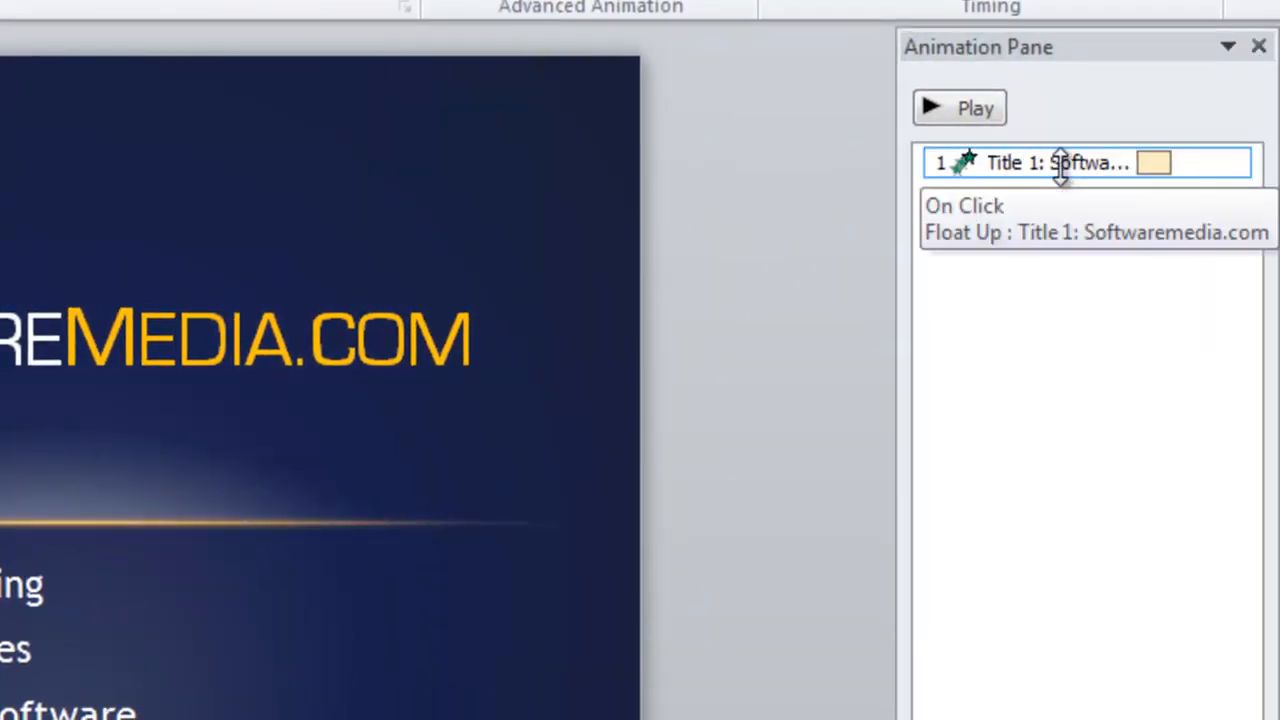
left_click(1085, 163)
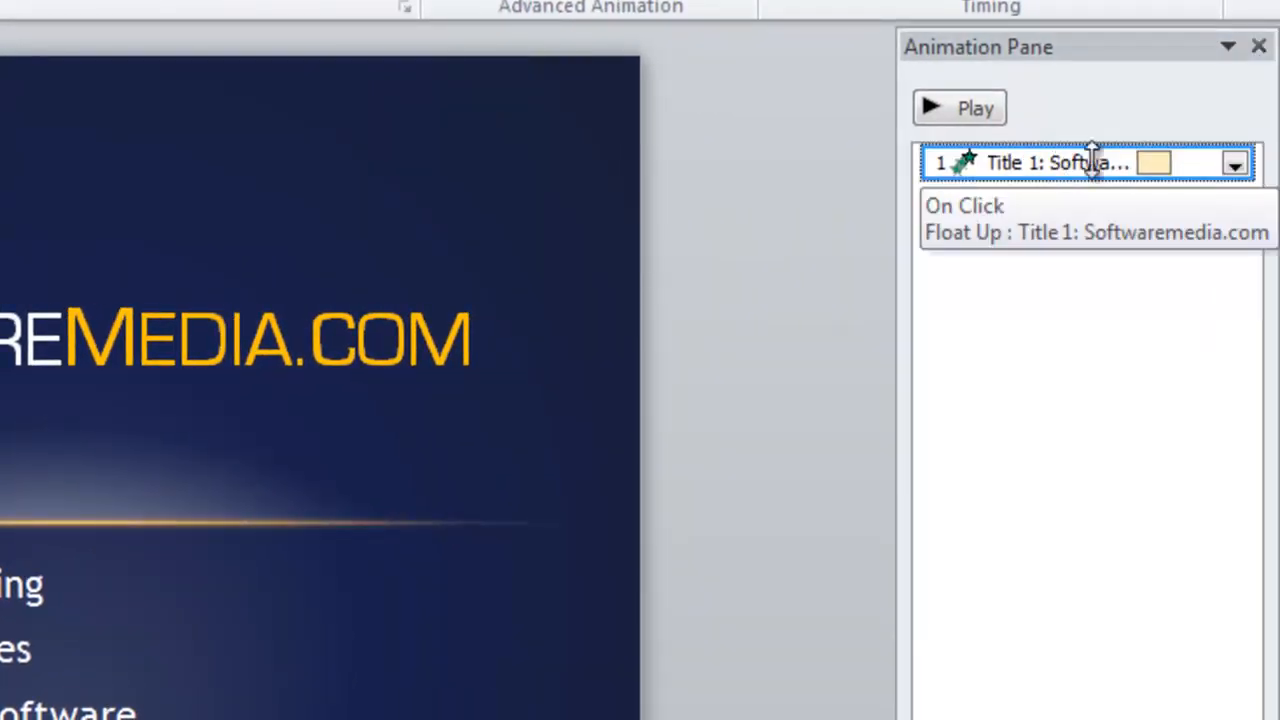
left_click(1238, 166)
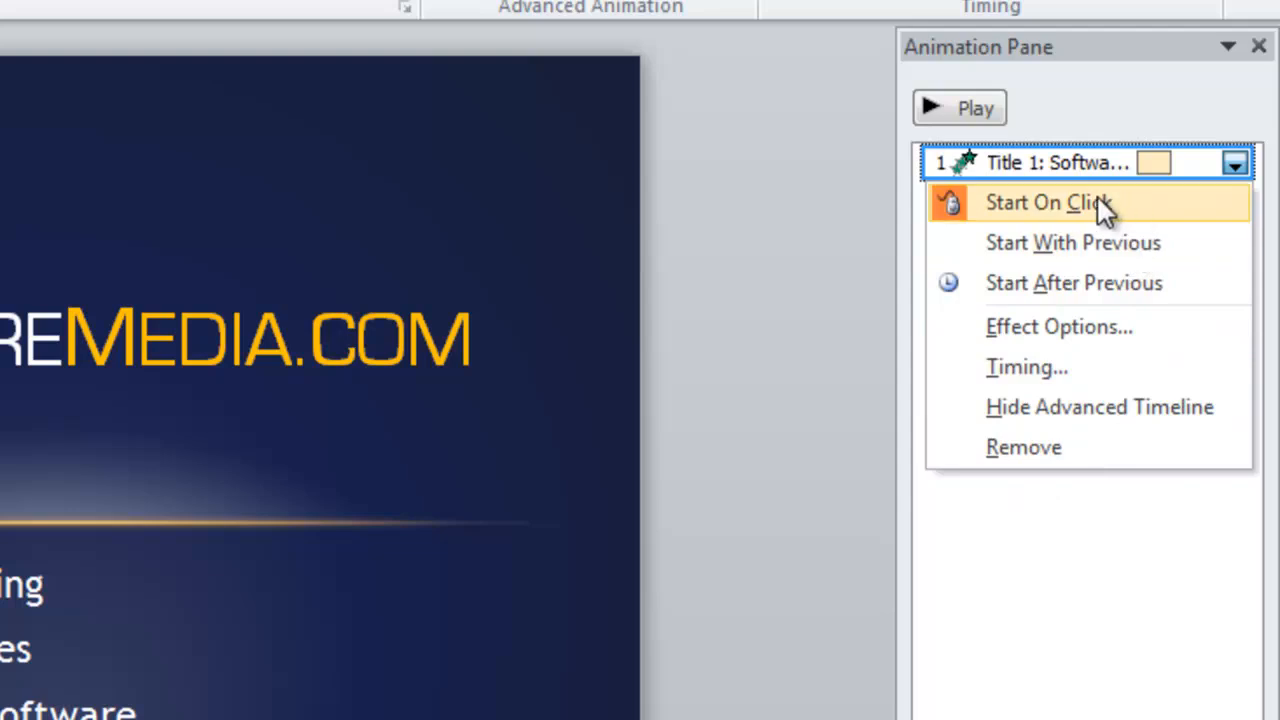
left_click(1075, 328)
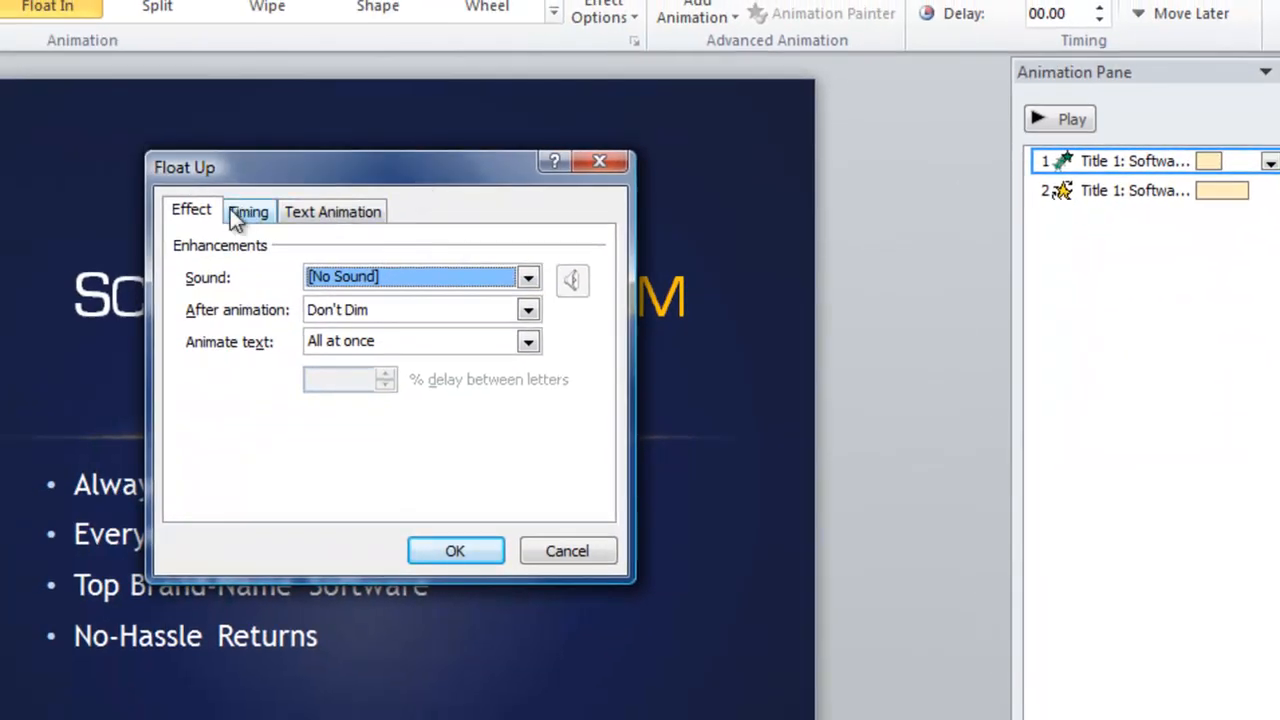
left_click_drag(280, 180, 792, 165)
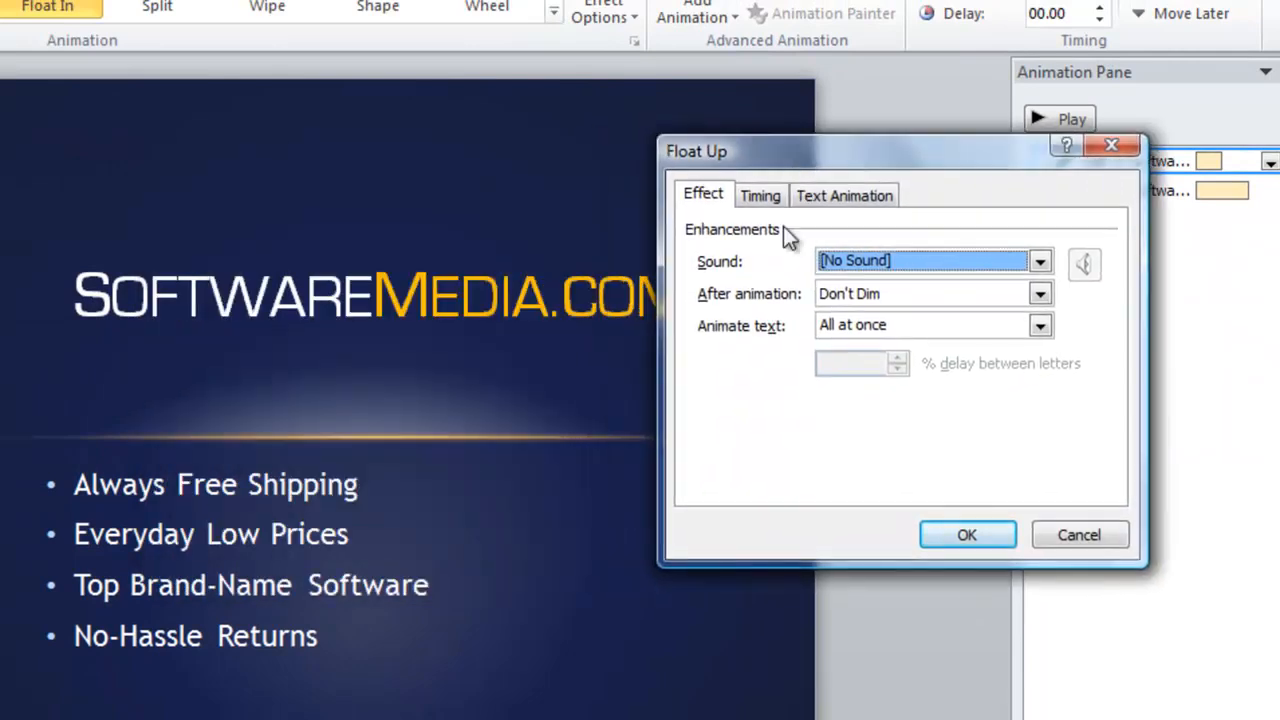
left_click(988, 264)
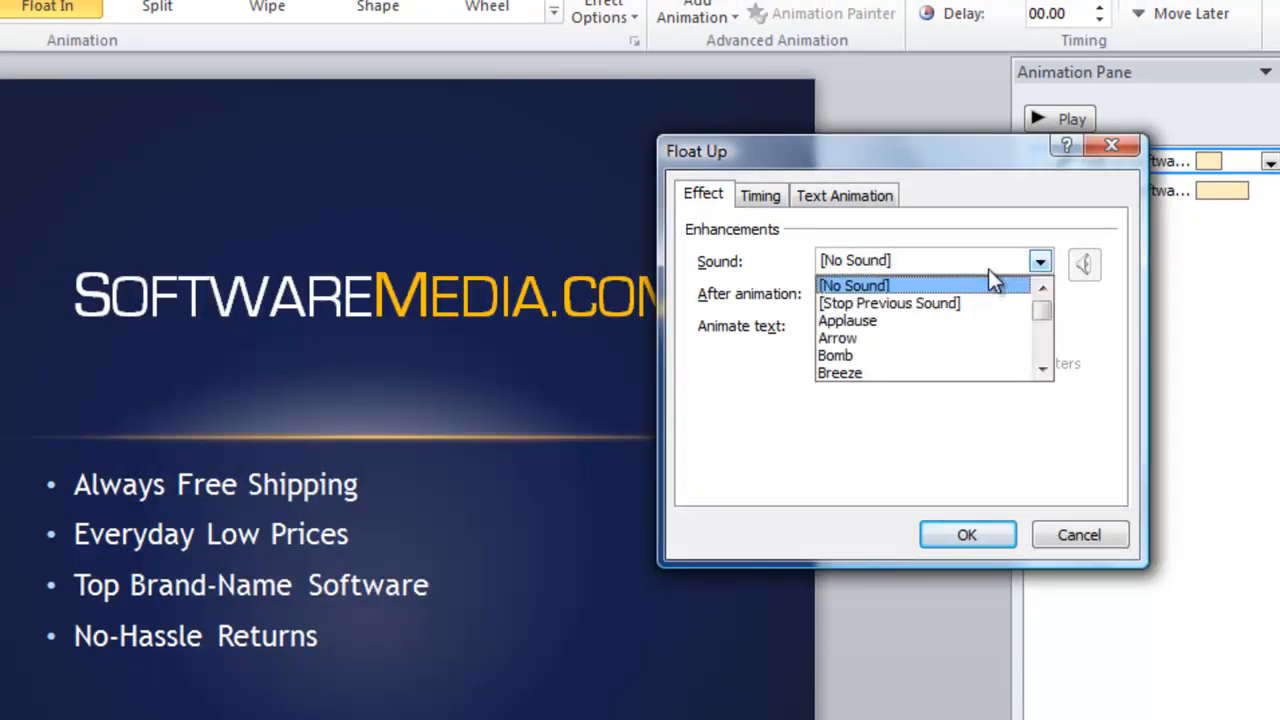
left_click(988, 269)
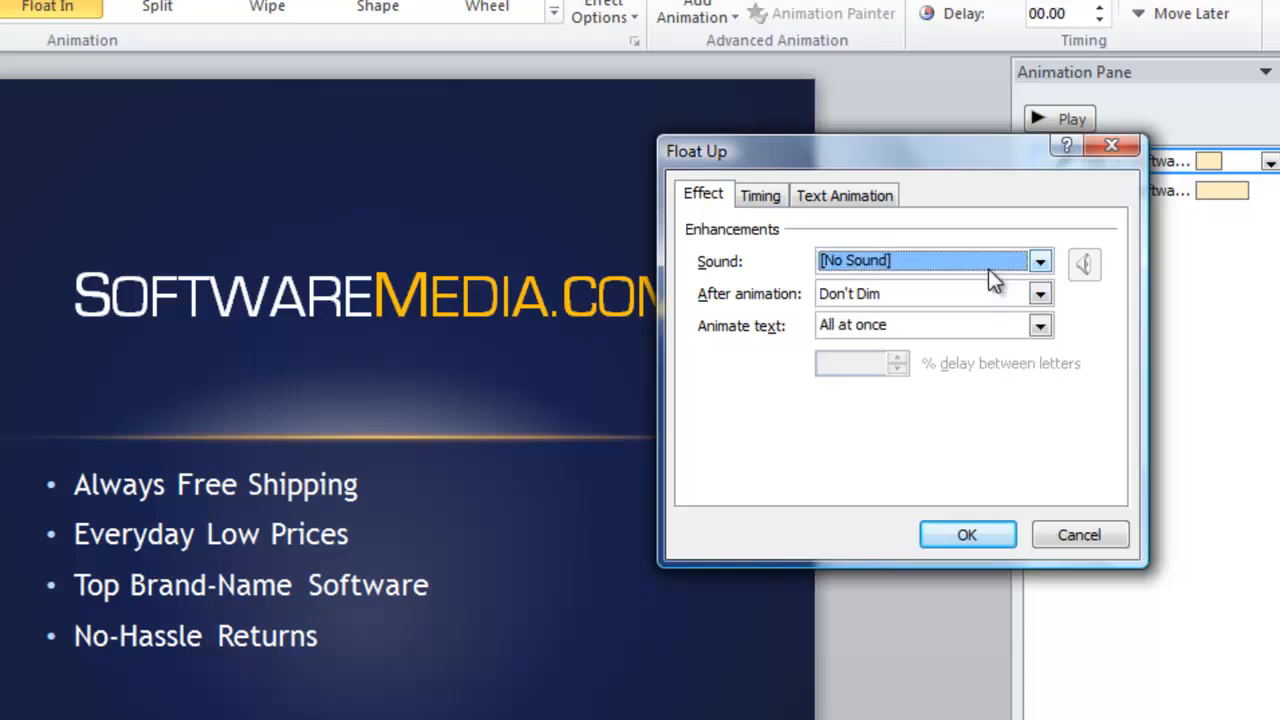
left_click(933, 294)
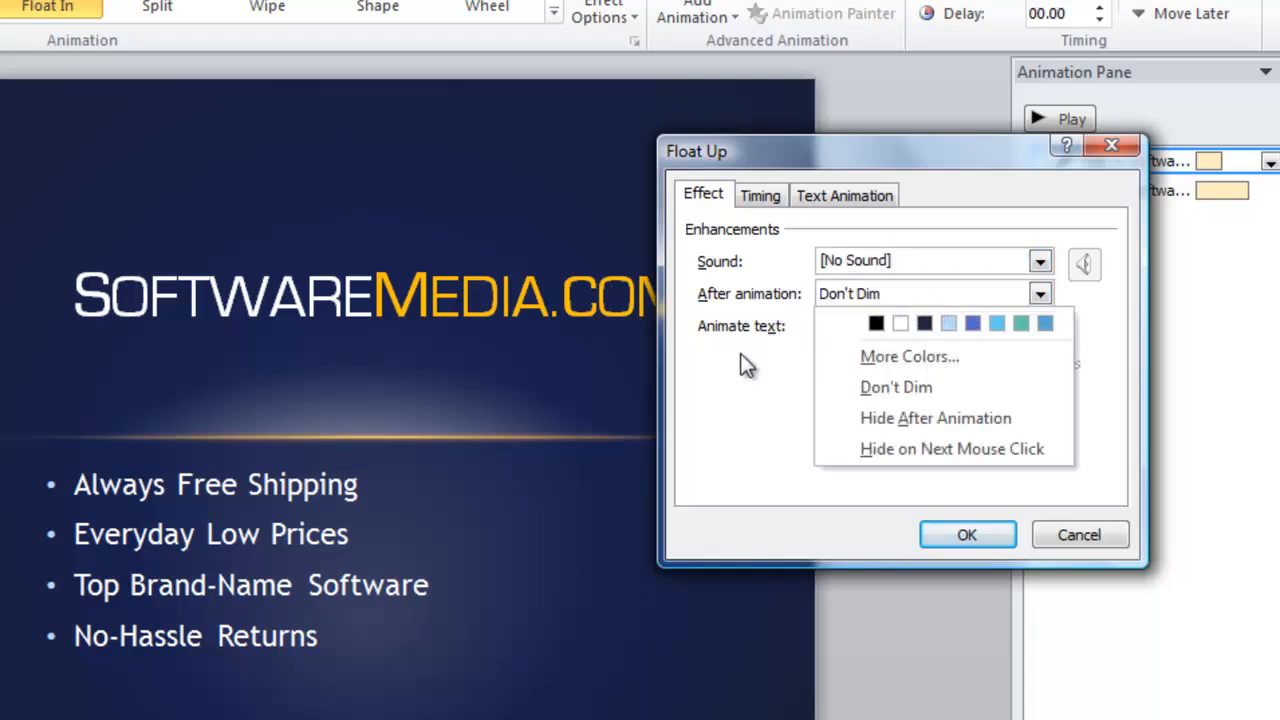
left_click(1000, 294)
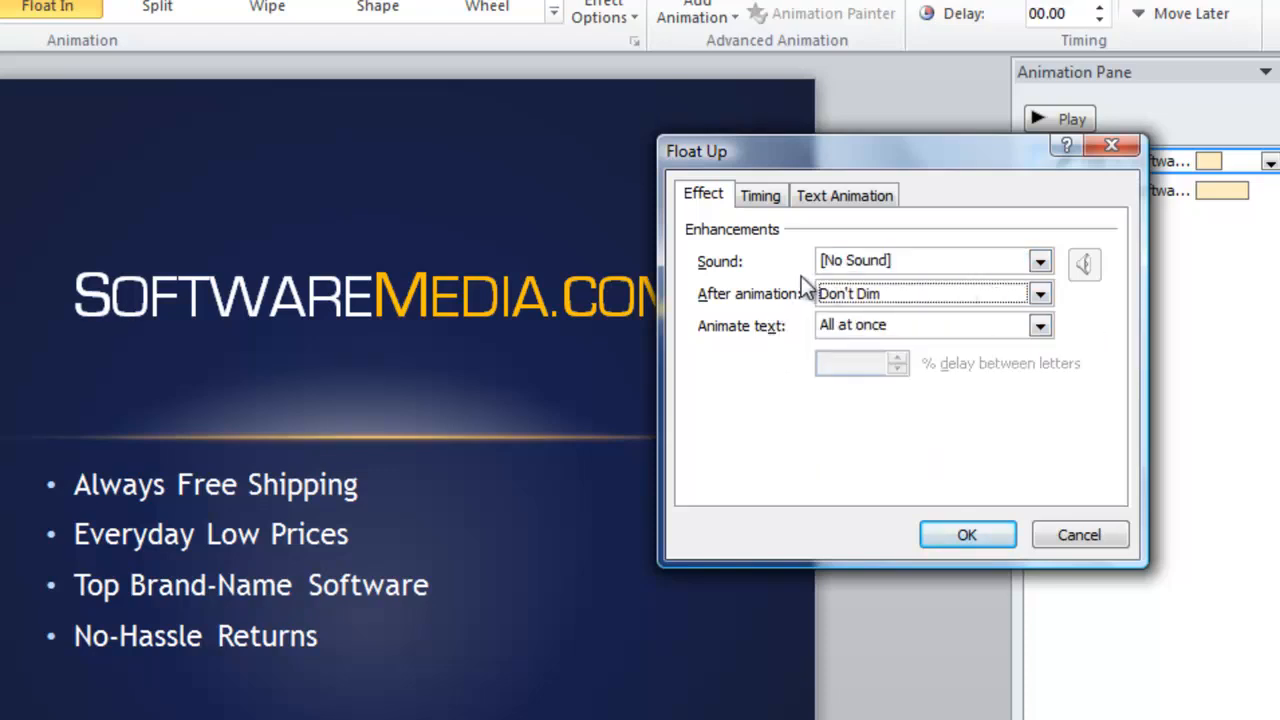
left_click(880, 335)
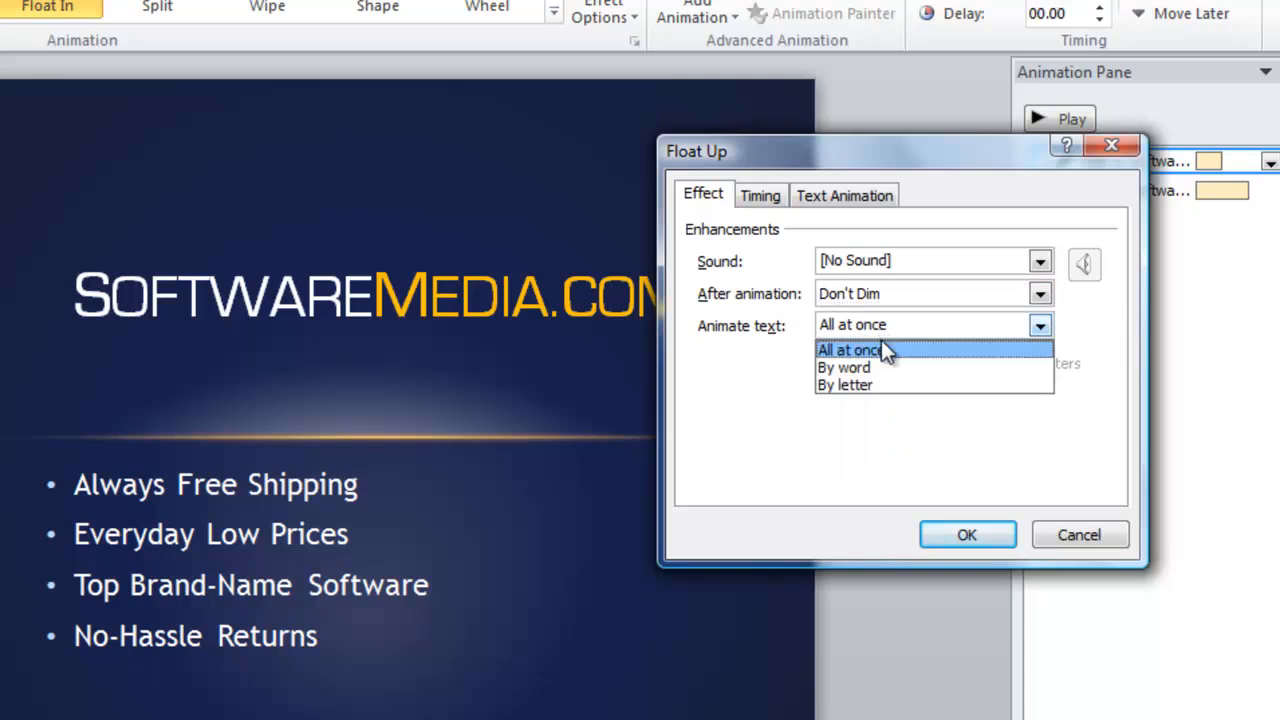
left_click(767, 191)
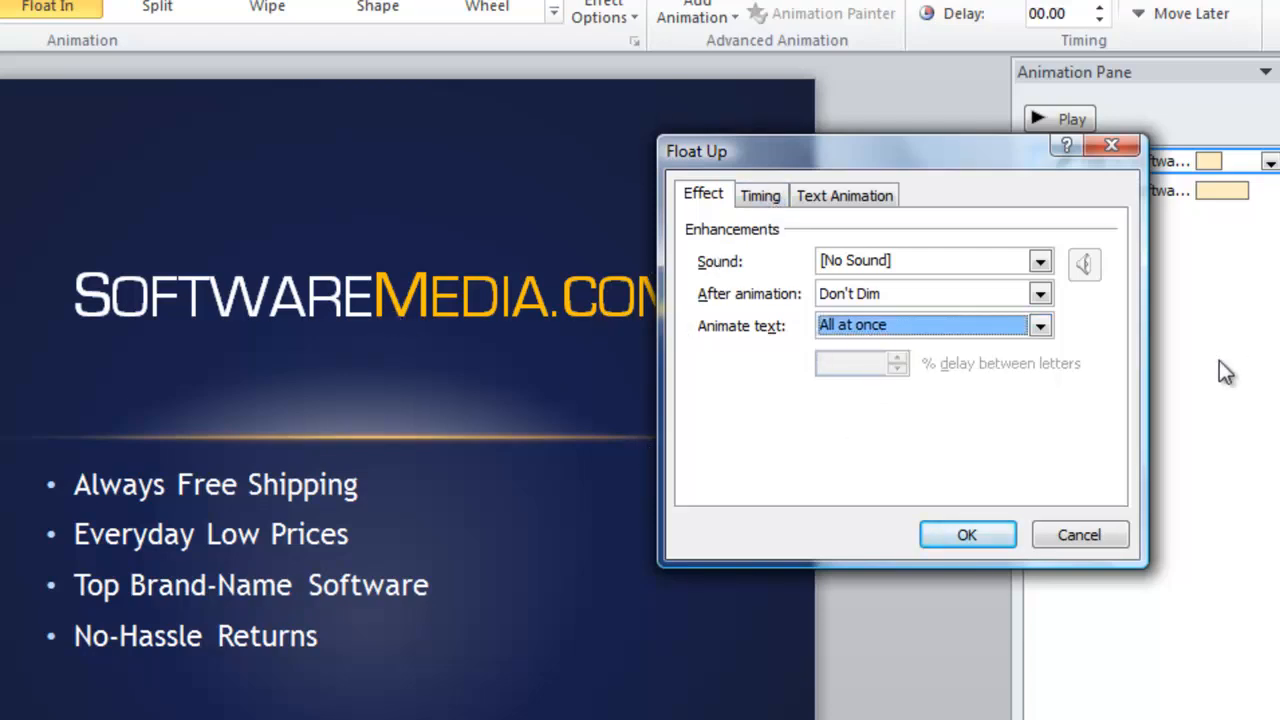
left_click(845, 195)
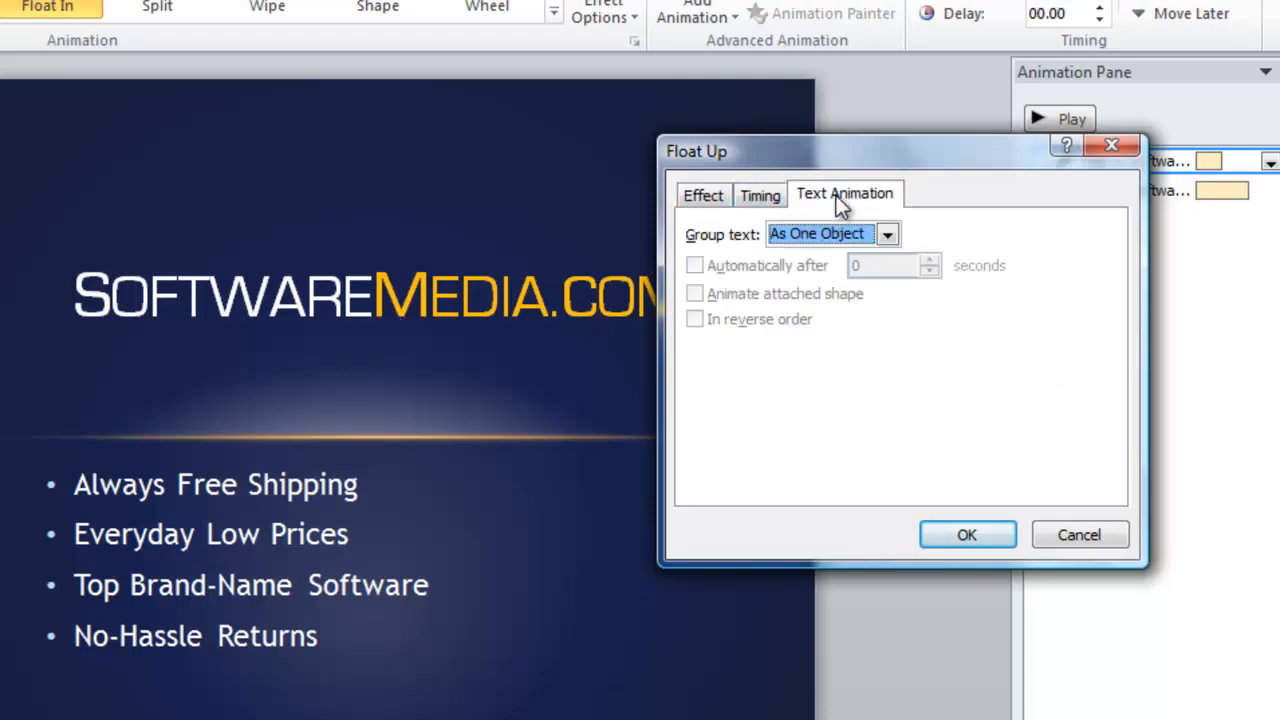
left_click(991, 538)
left_click(1270, 164)
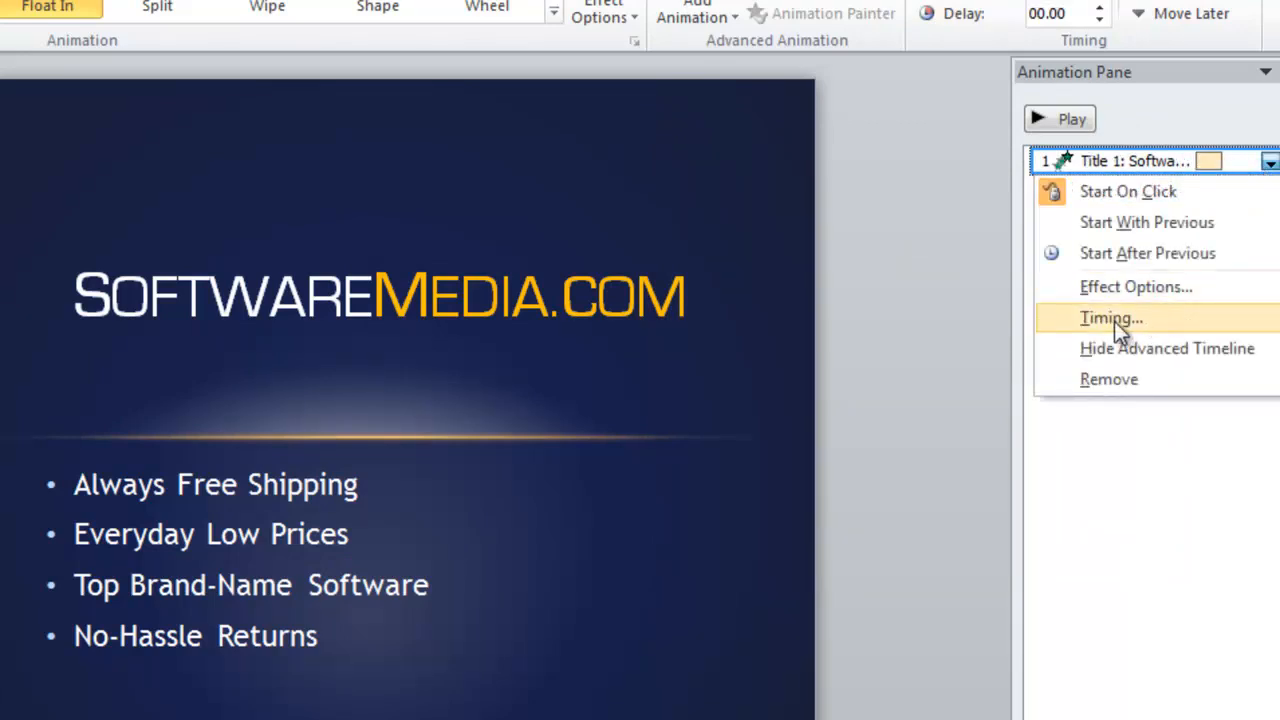
Set the title's Spin emphasis to start After Previous
left_click(1147, 253)
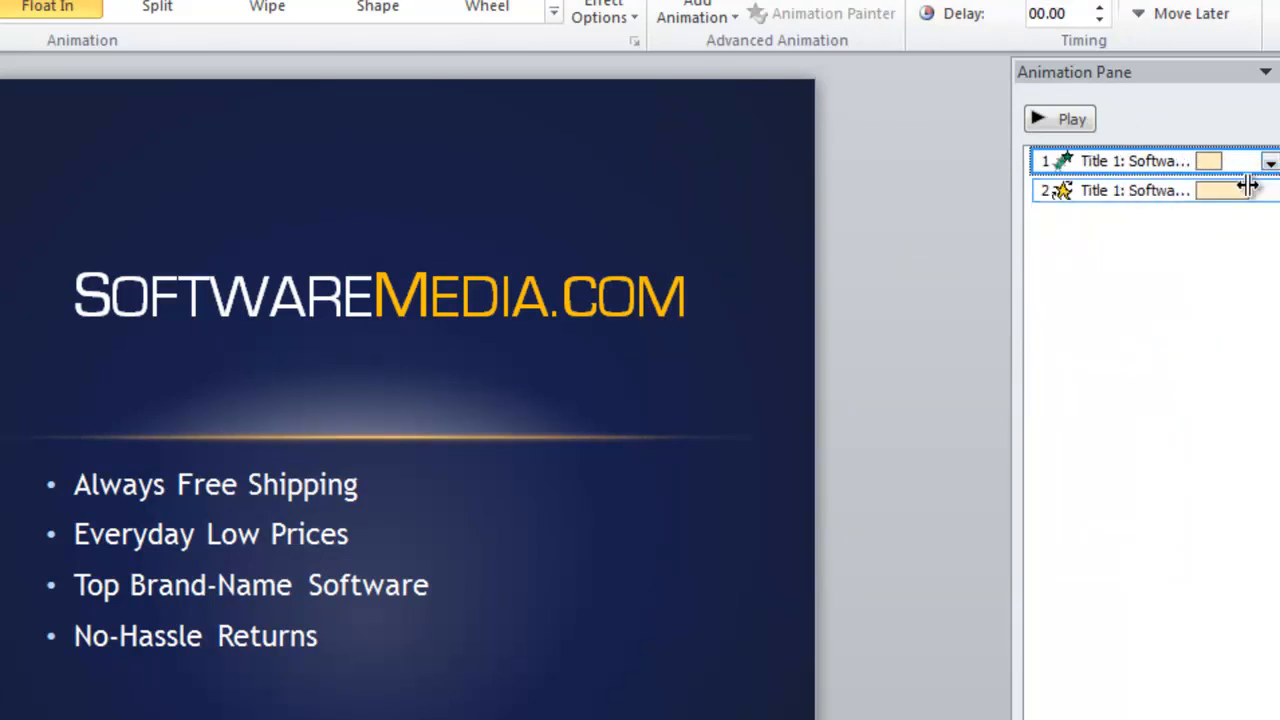
left_click(1137, 193)
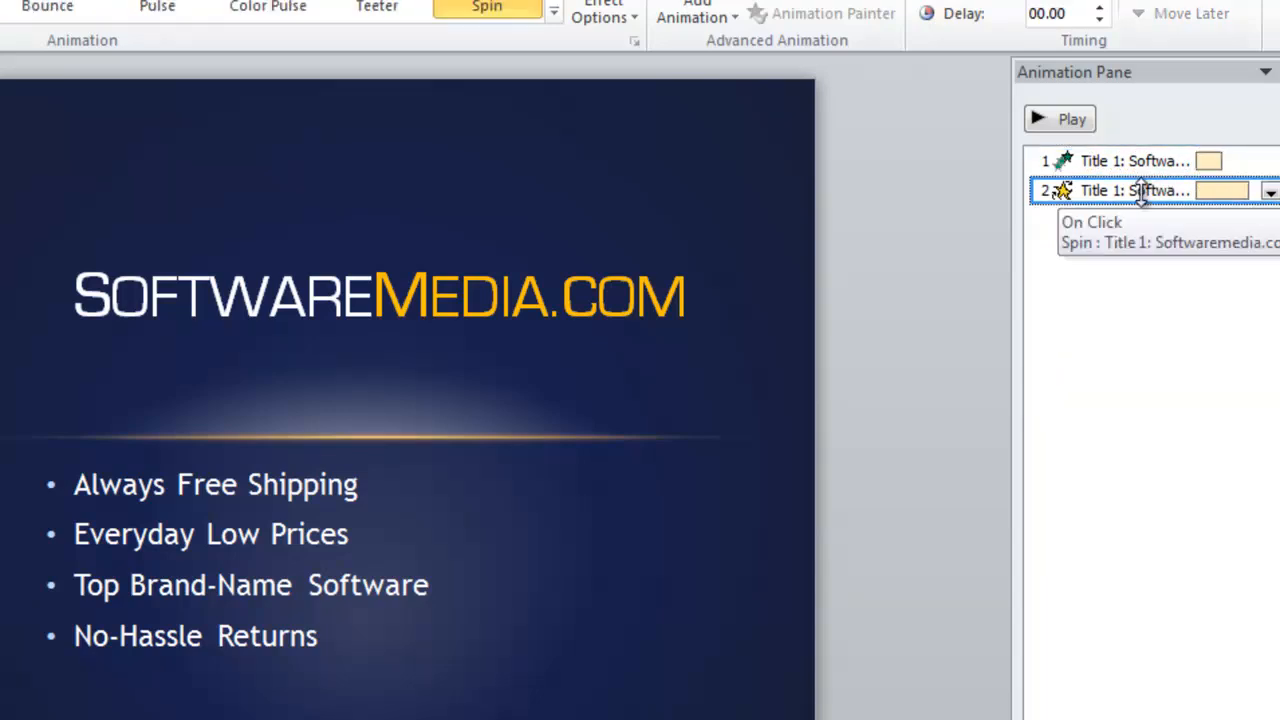
left_click(1270, 191)
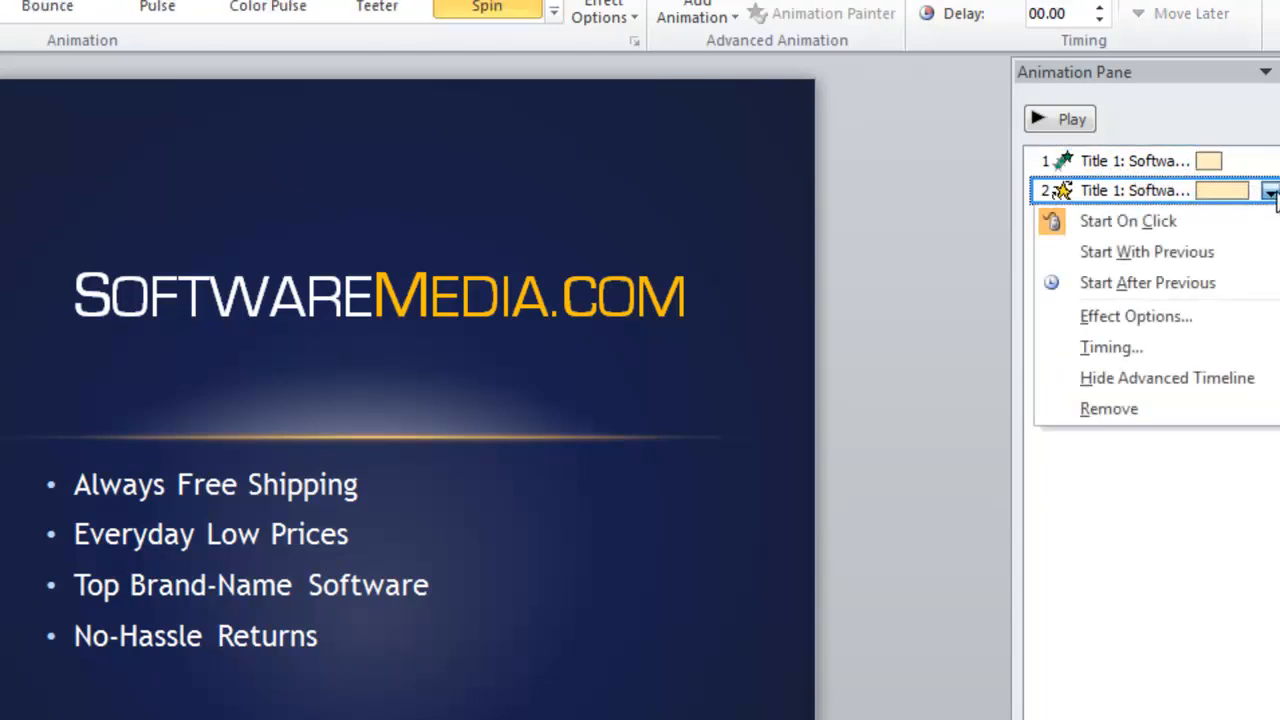
left_click(1156, 296)
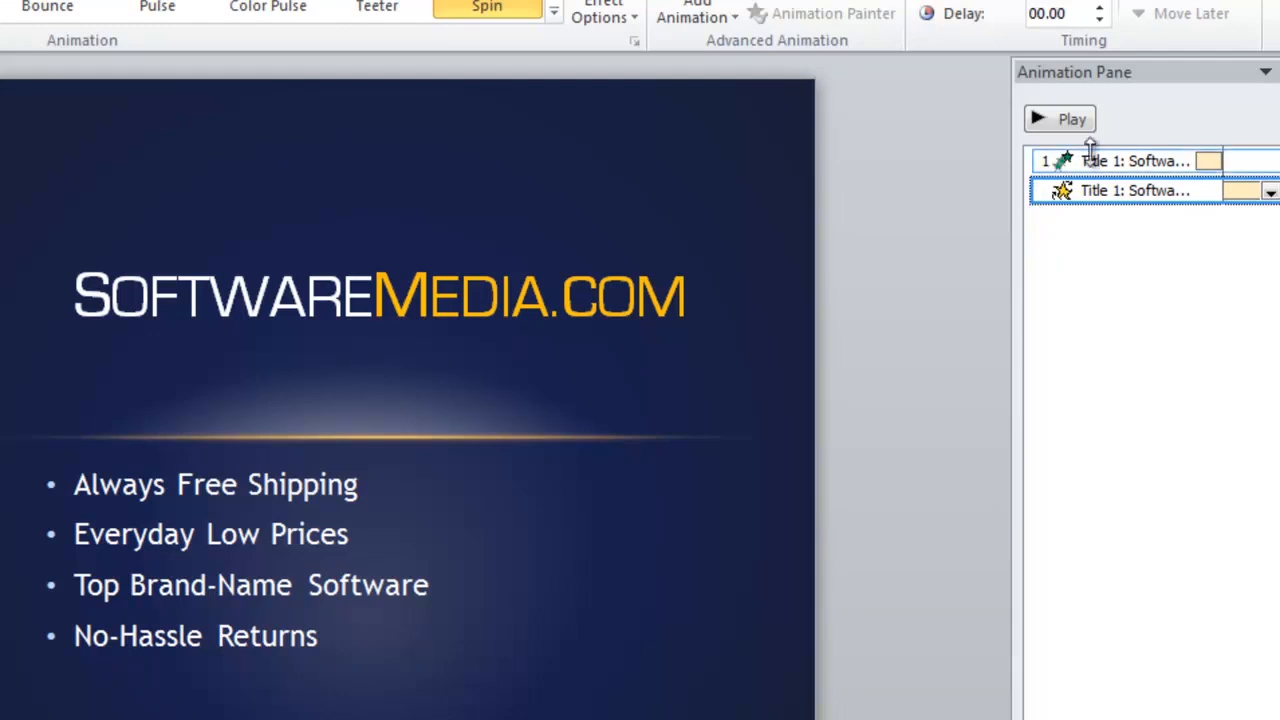
Check both title animations and preview Float In followed by Spin
left_click(1140, 161)
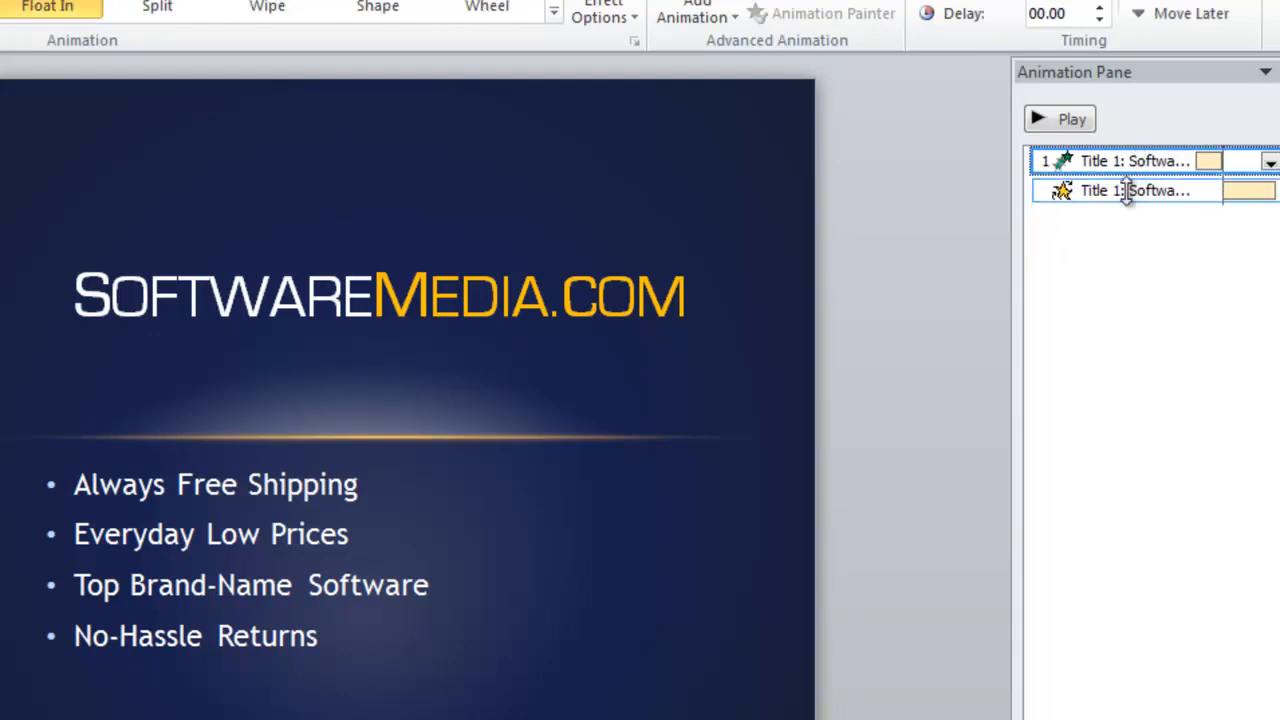
left_click(1125, 191)
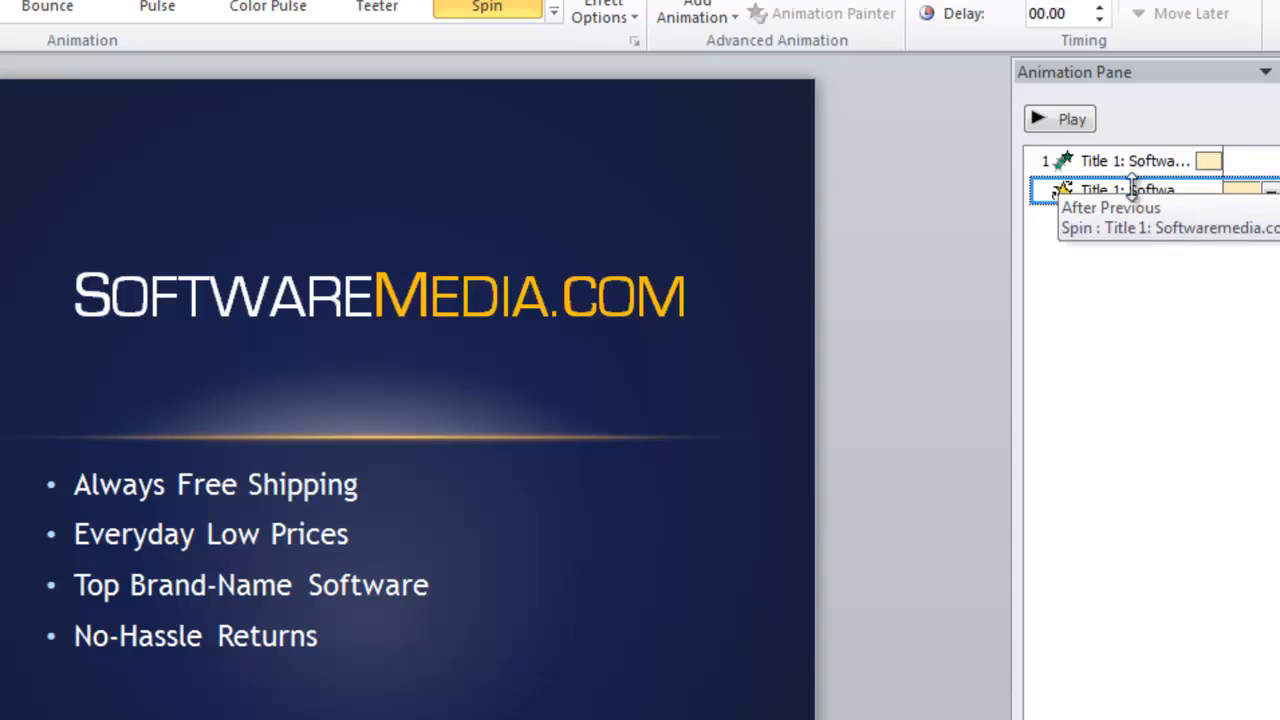
left_click(1060, 122)
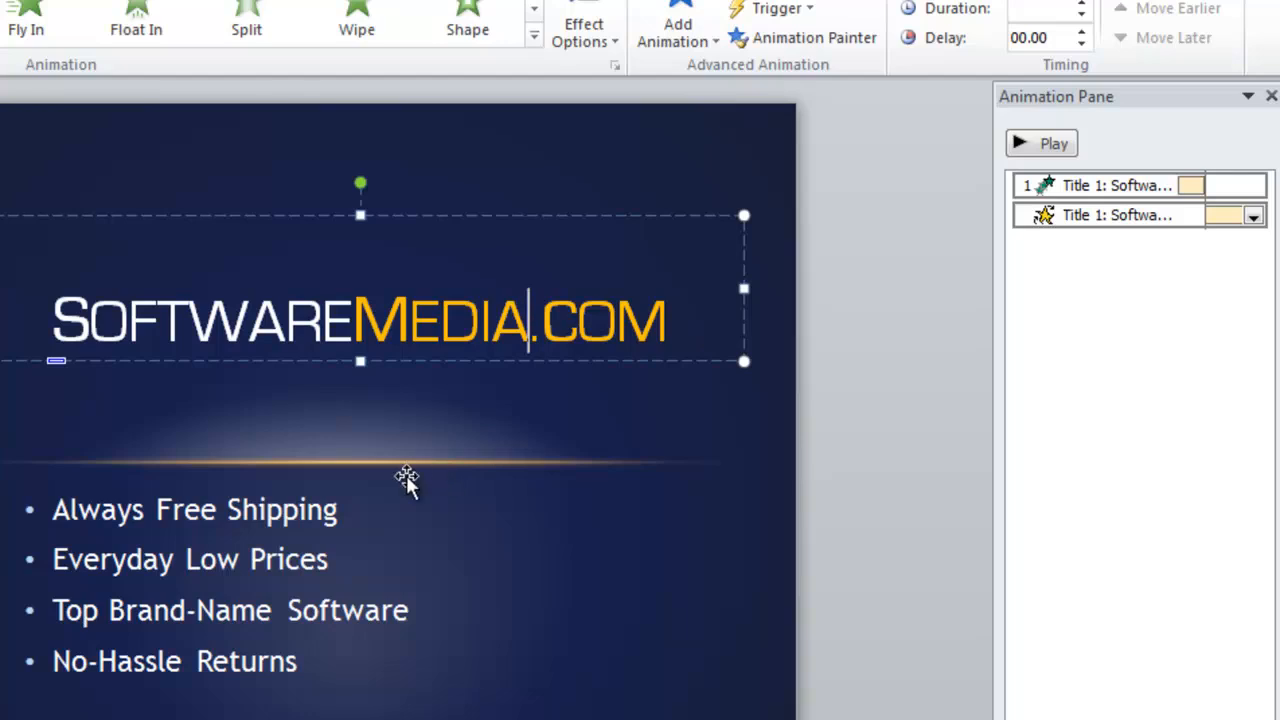
left_click(225, 515)
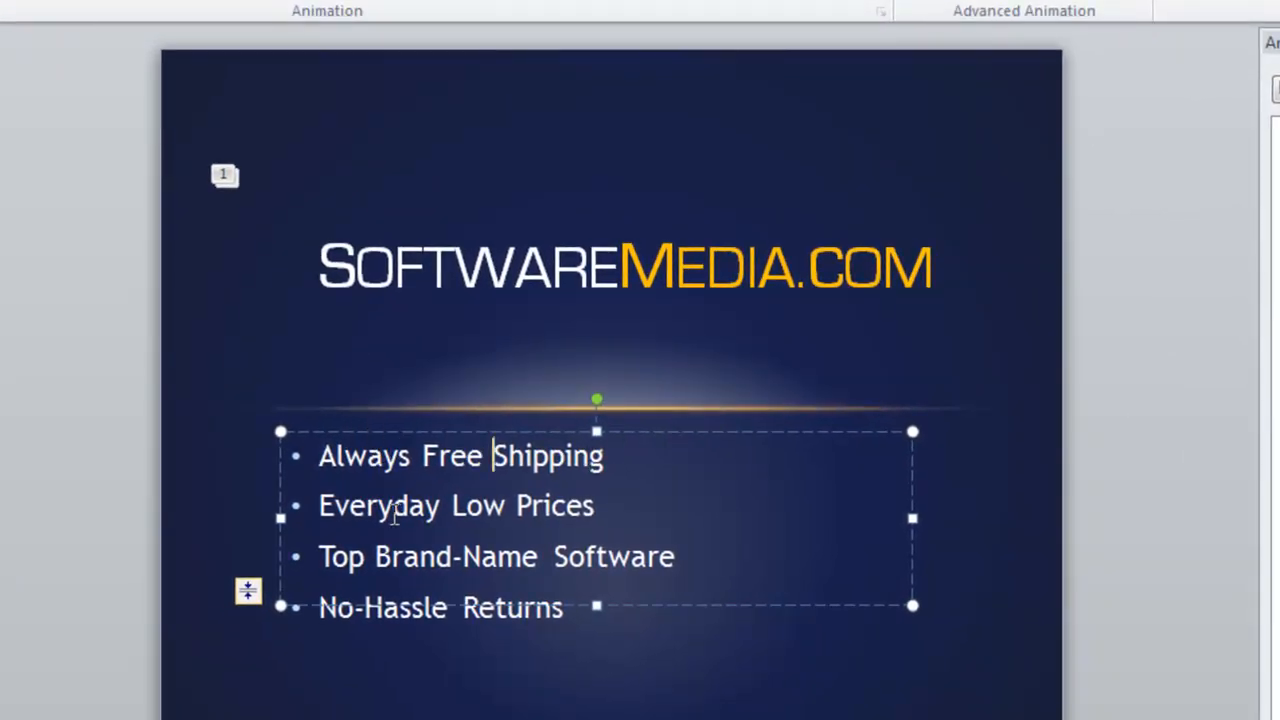
Give the 'Always Free Shipping' line a Zoom entrance effect
left_click_drag(609, 457, 309, 455)
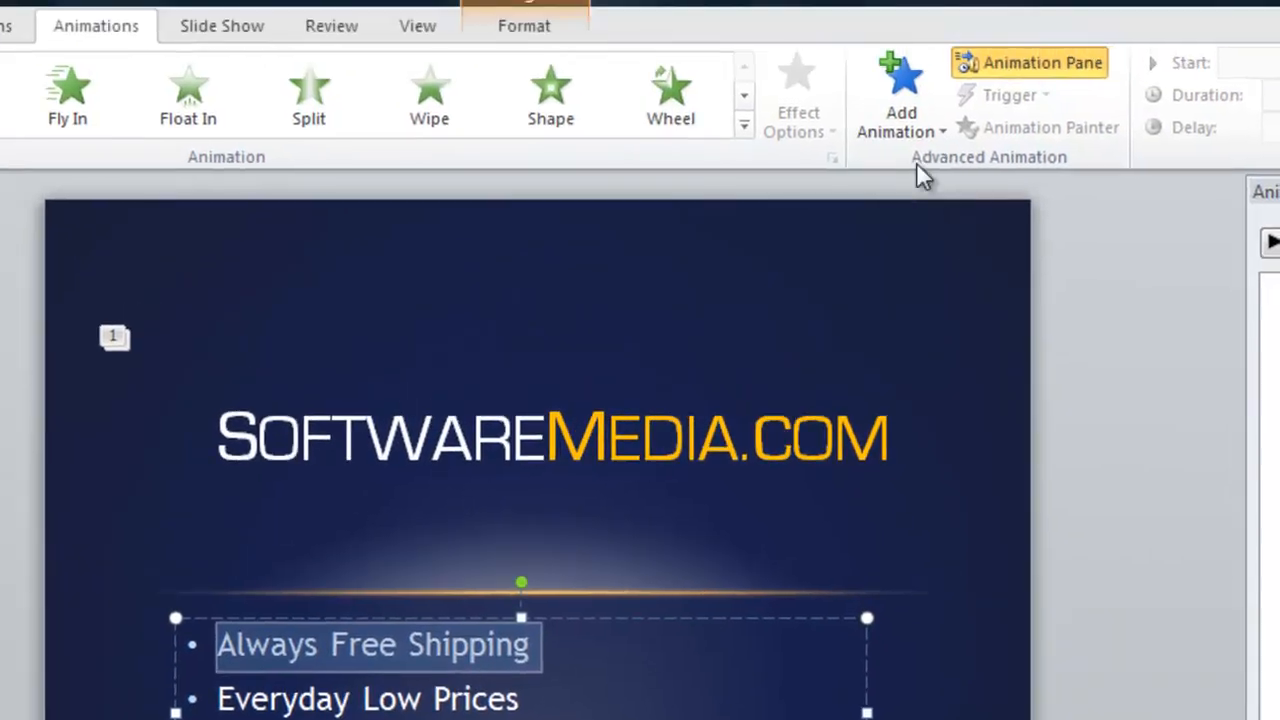
left_click(935, 6)
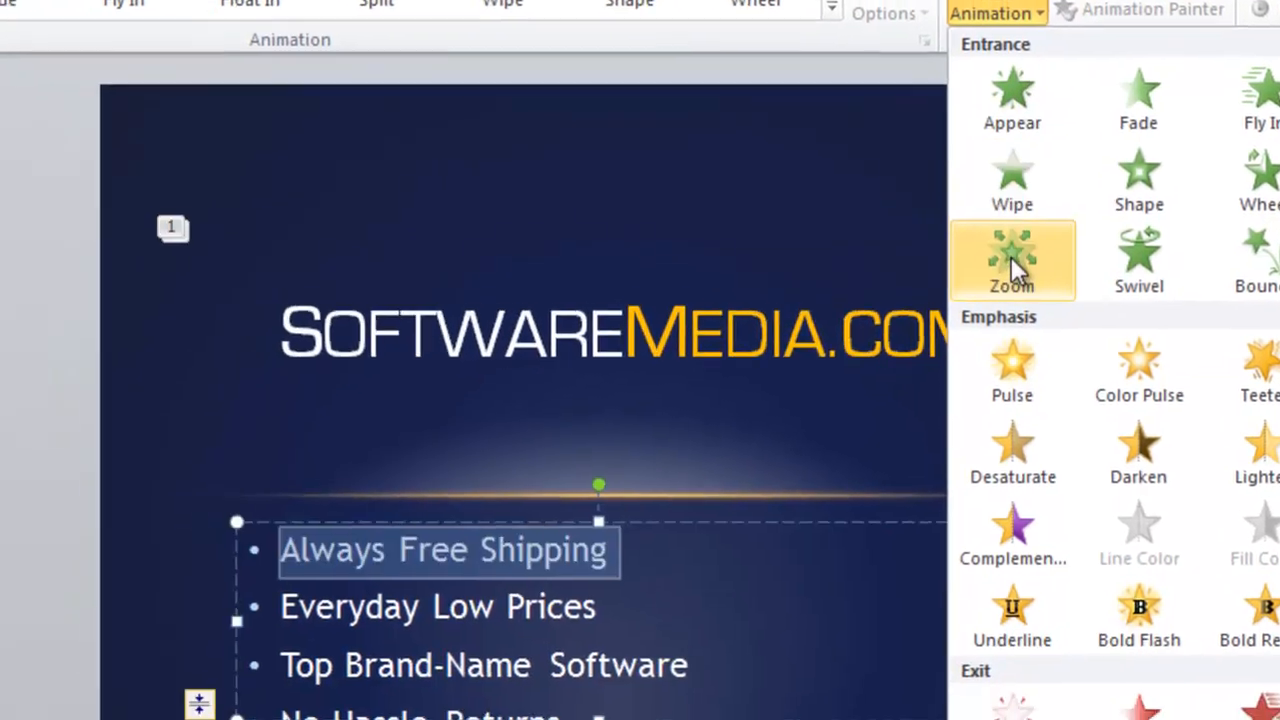
left_click(1013, 256)
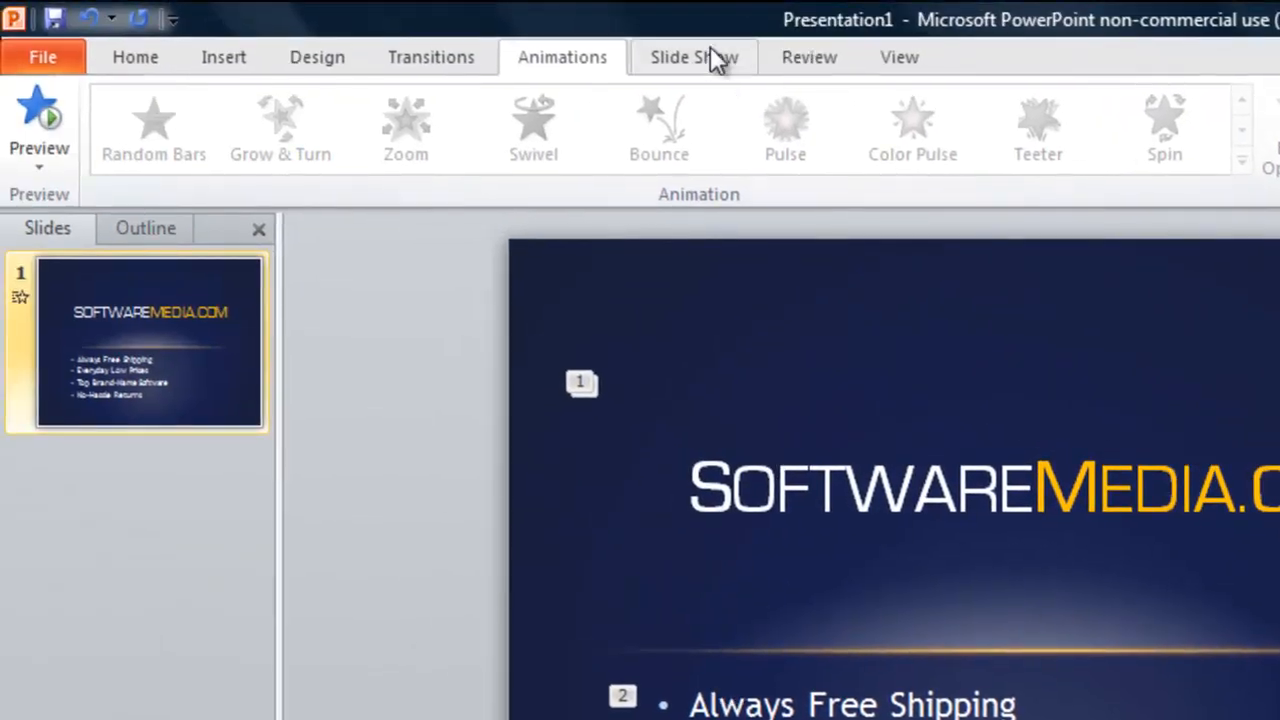
left_click(700, 57)
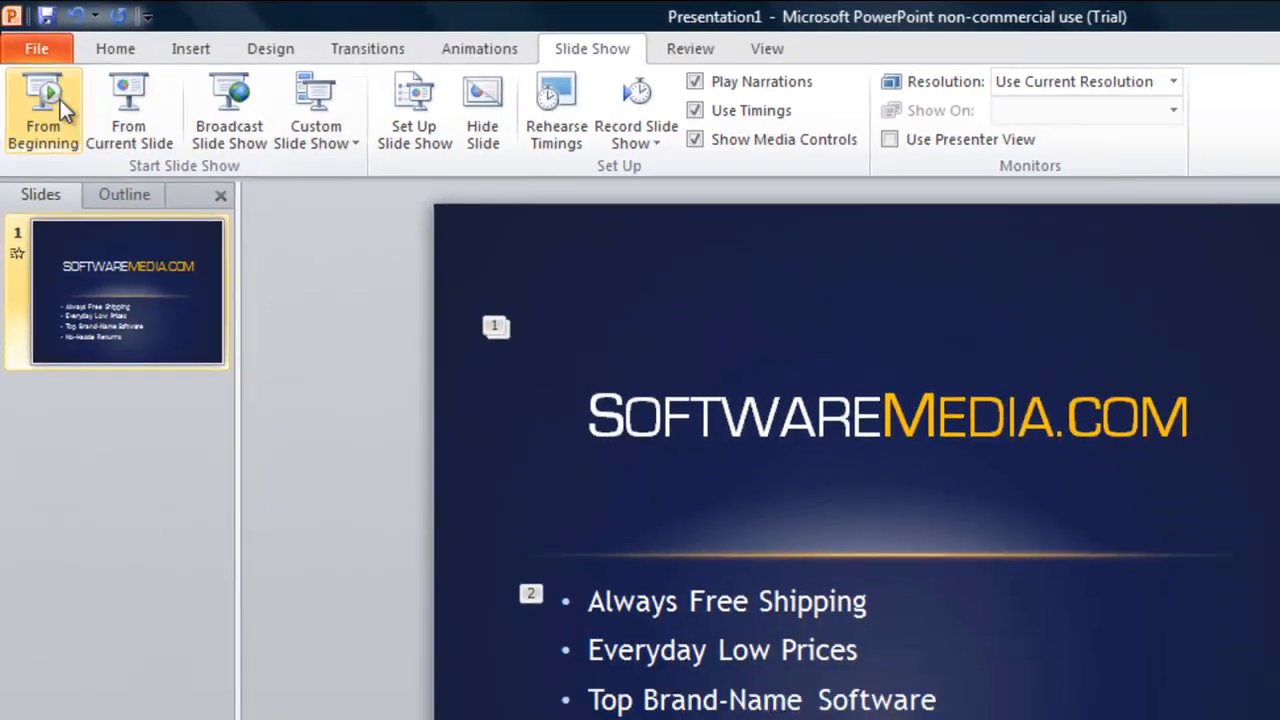
left_click(50, 115)
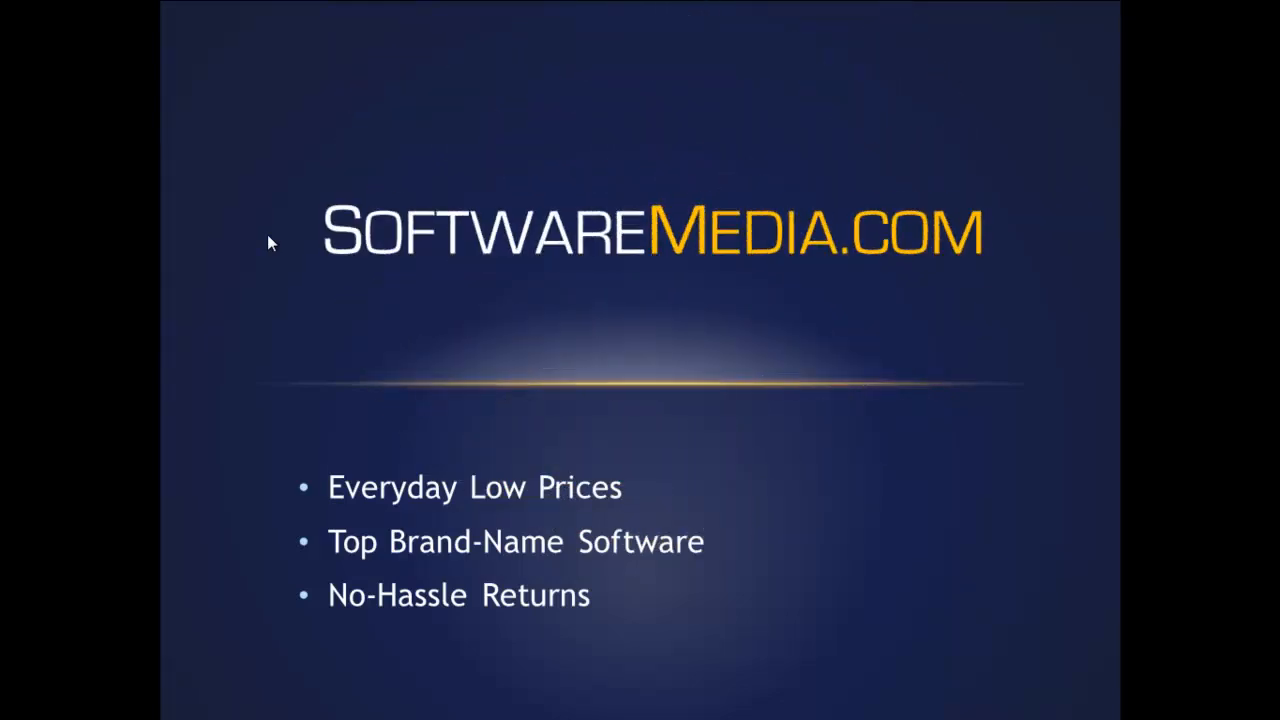
left_click(478, 290)
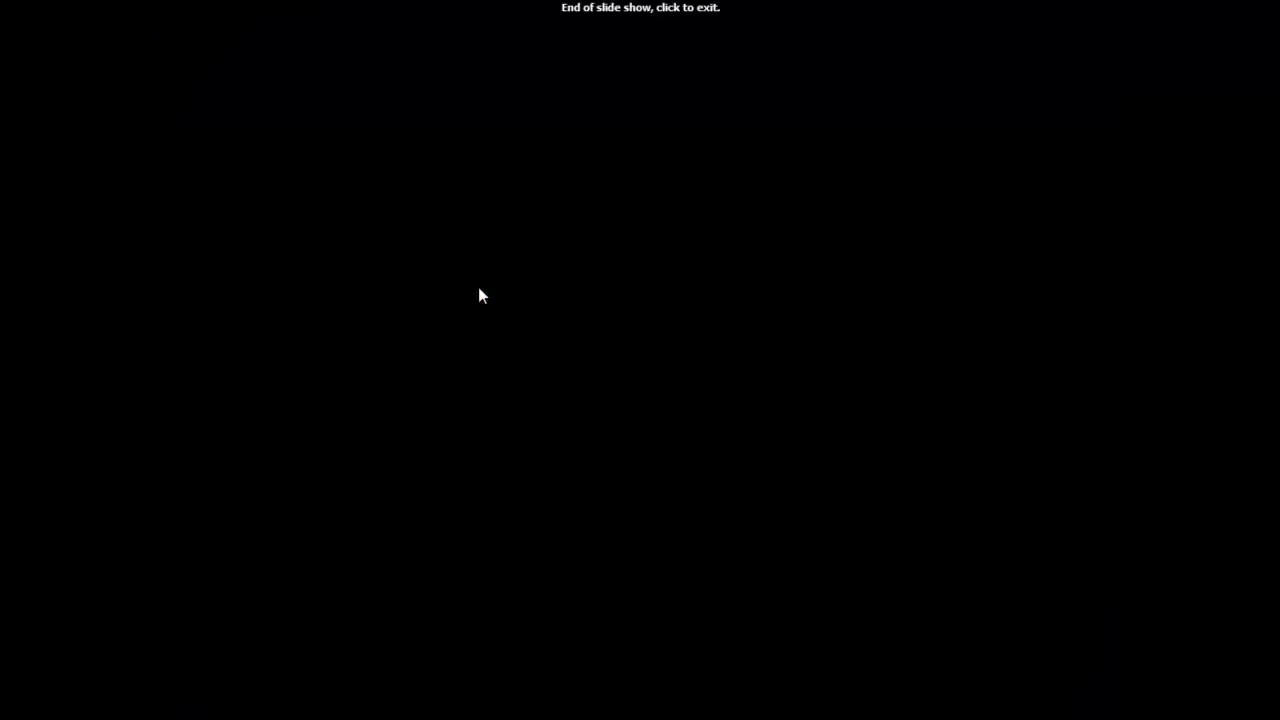
left_click(478, 290)
left_click_drag(616, 464, 420, 464)
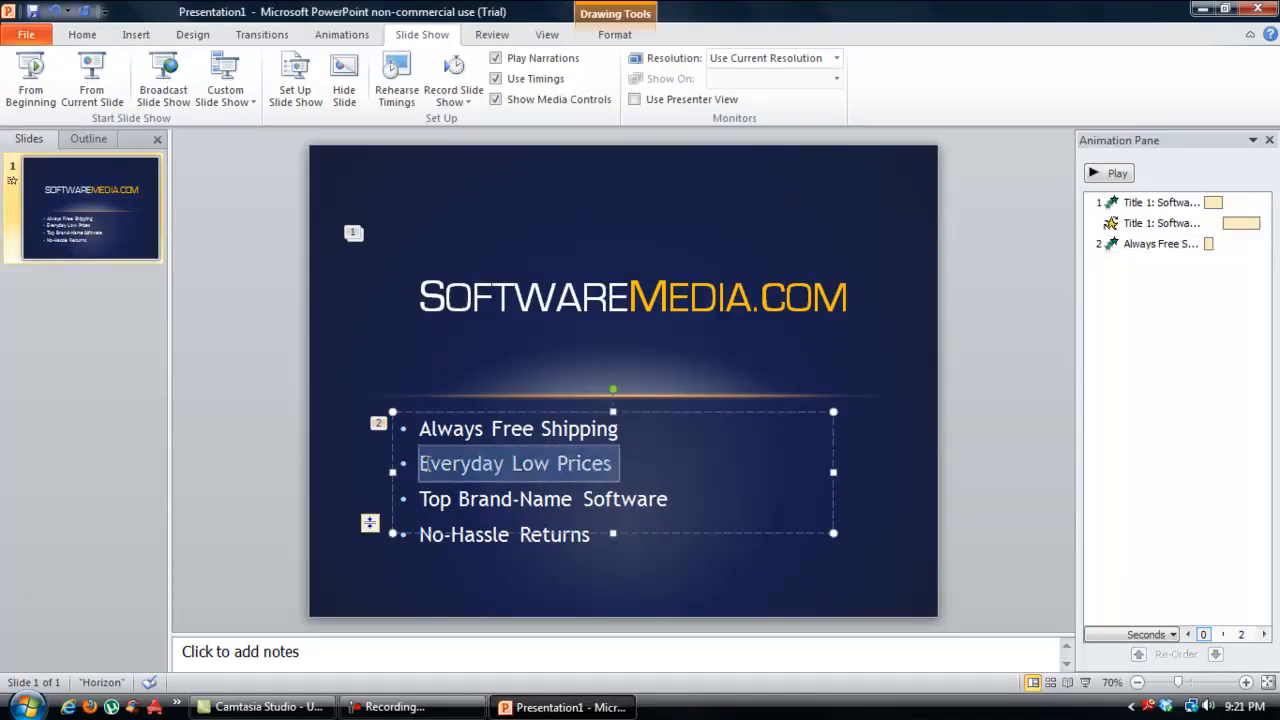
Give 'Everyday Low Prices' a Wheel entrance starting After Previous
left_click(340, 35)
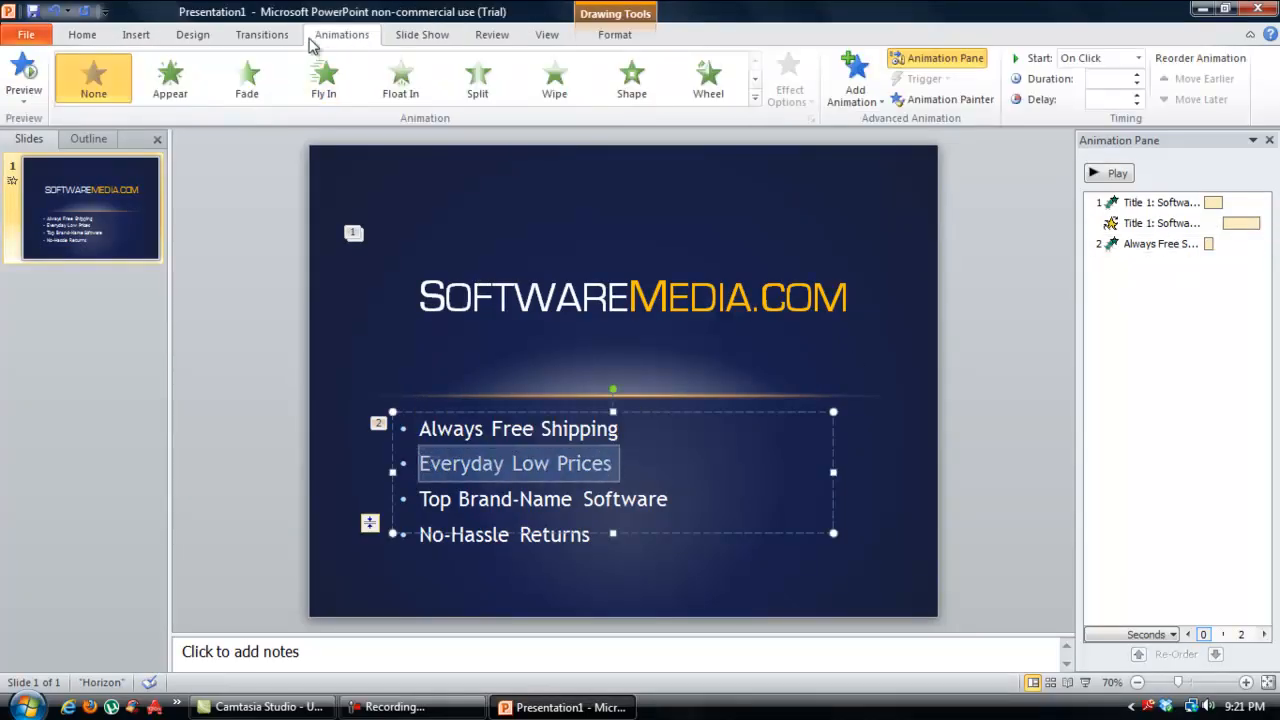
left_click(866, 92)
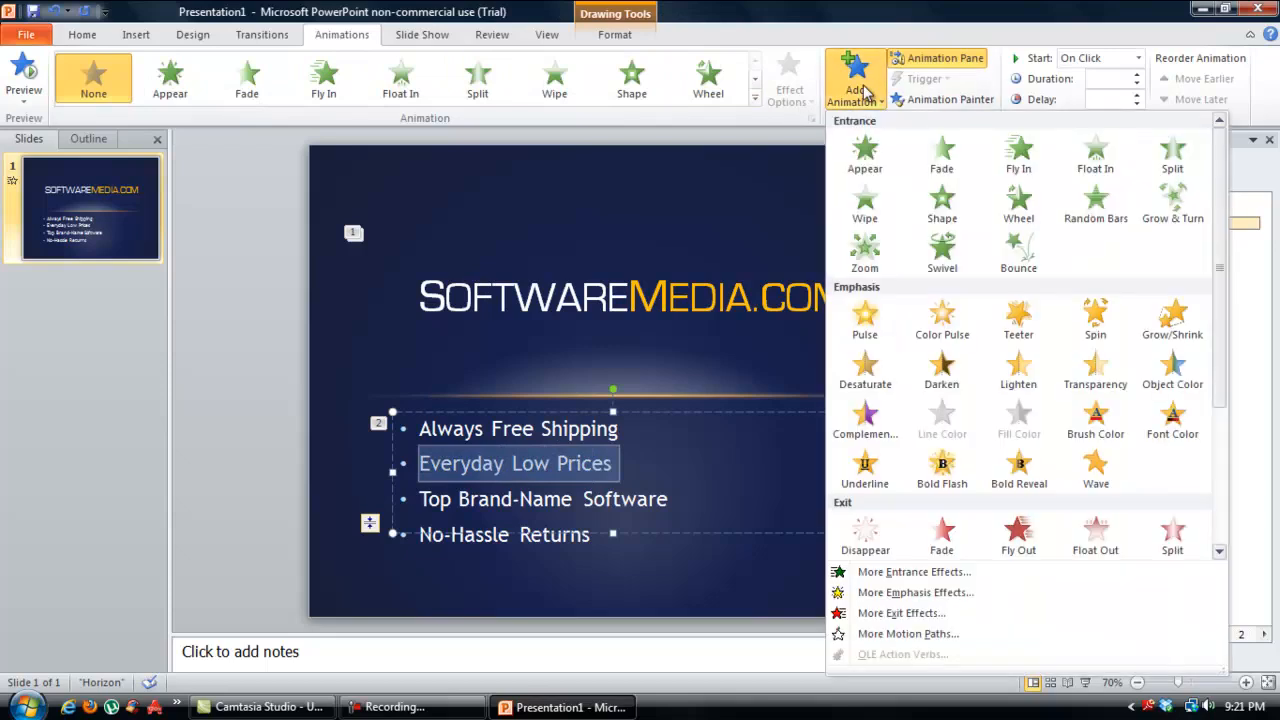
left_click(1015, 210)
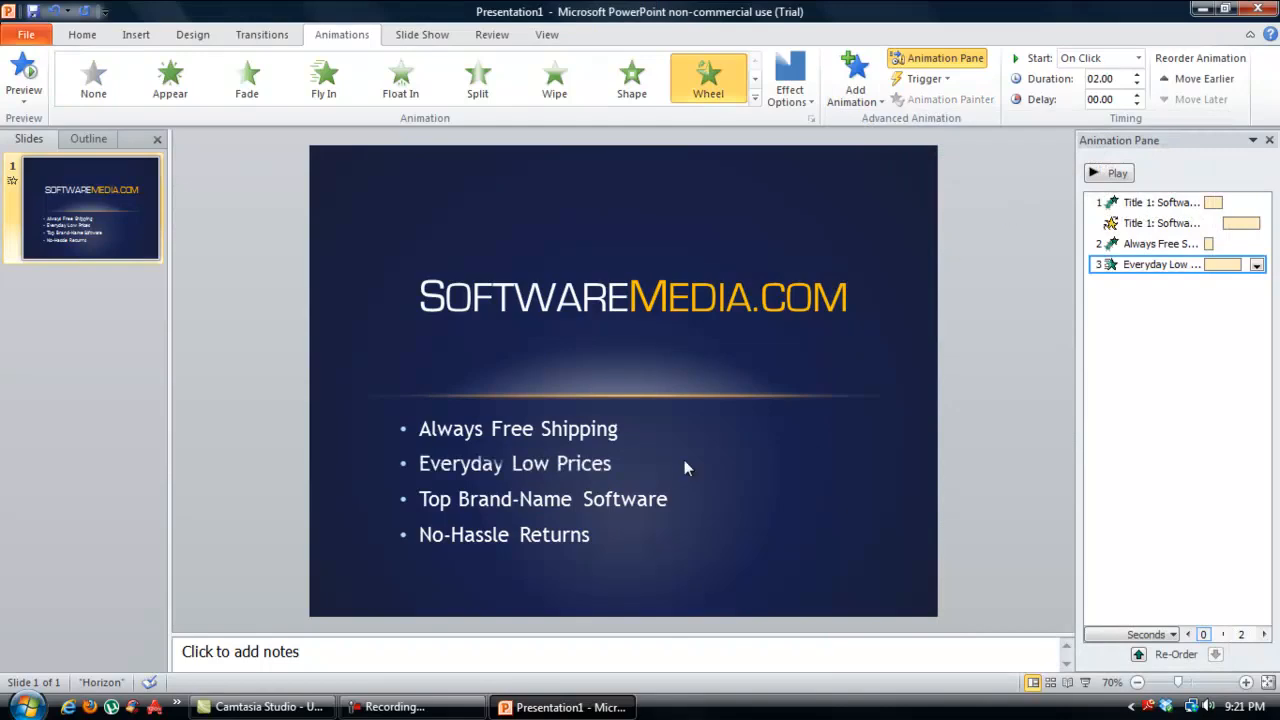
left_click(1256, 264)
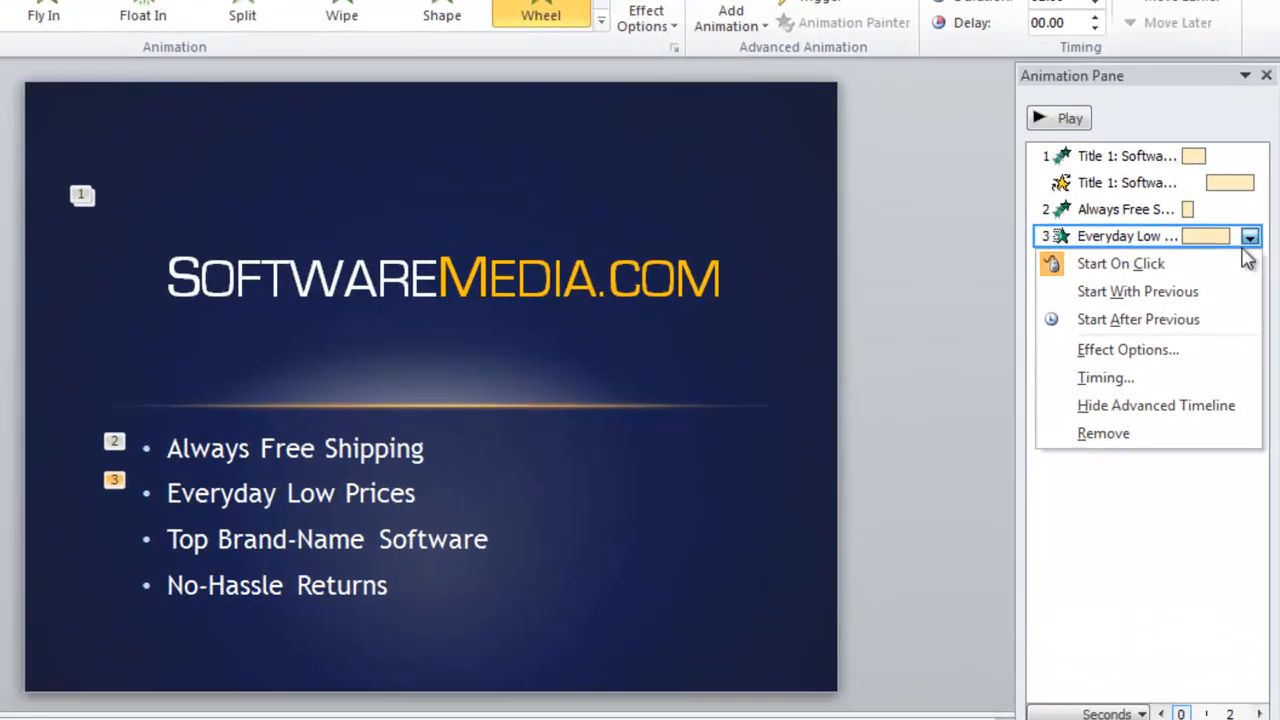
left_click(1138, 319)
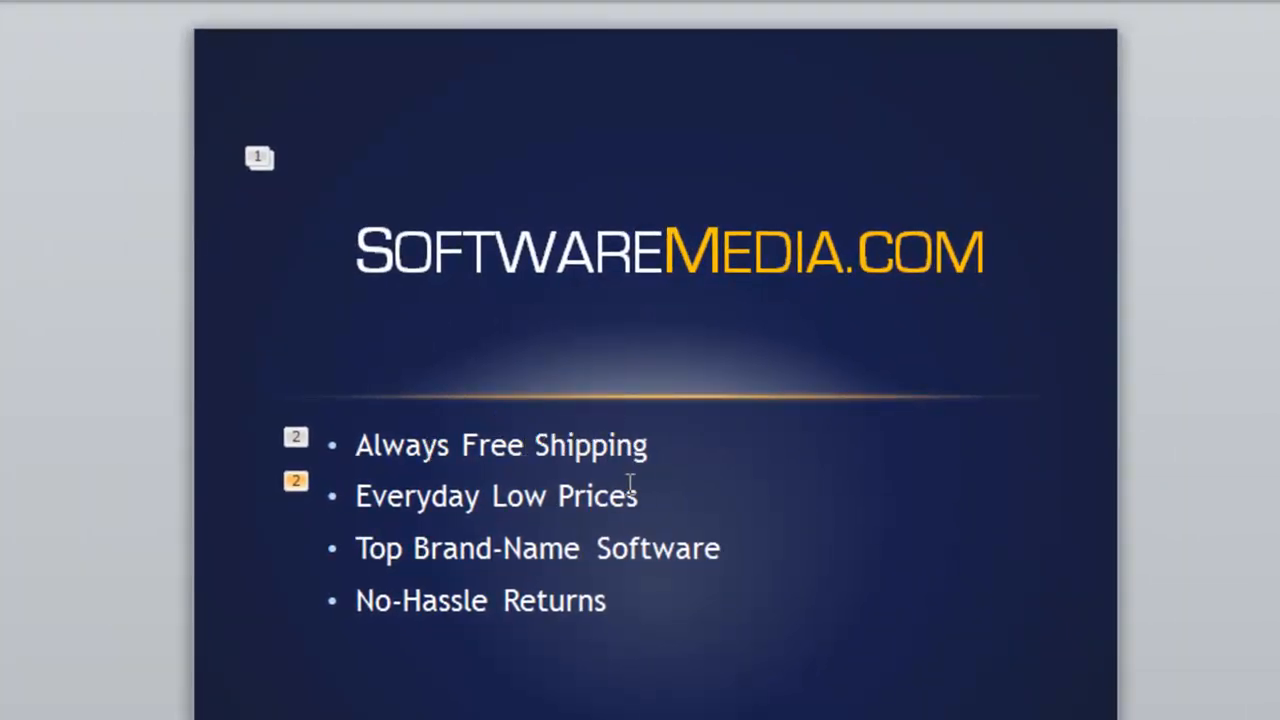
Give 'Top Brand-Name Software' a Bounce entrance starting After Previous
left_click(653, 550)
left_click_drag(729, 549, 372, 550)
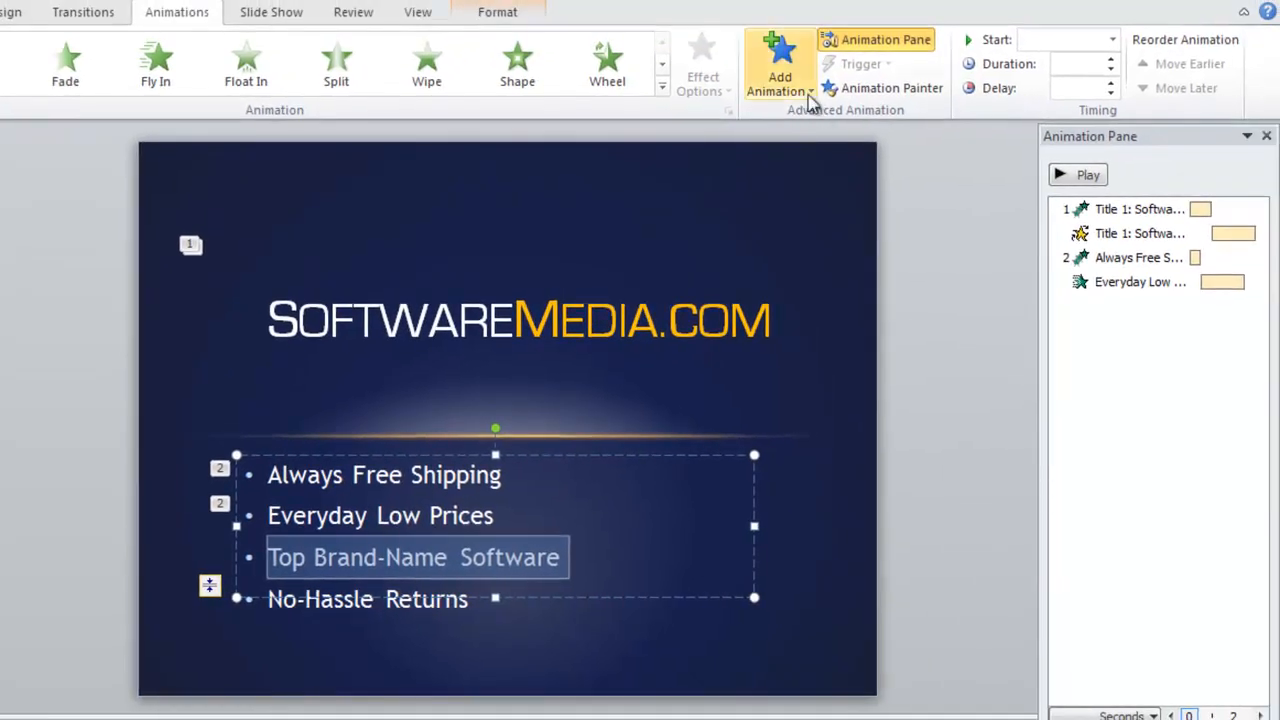
left_click(808, 96)
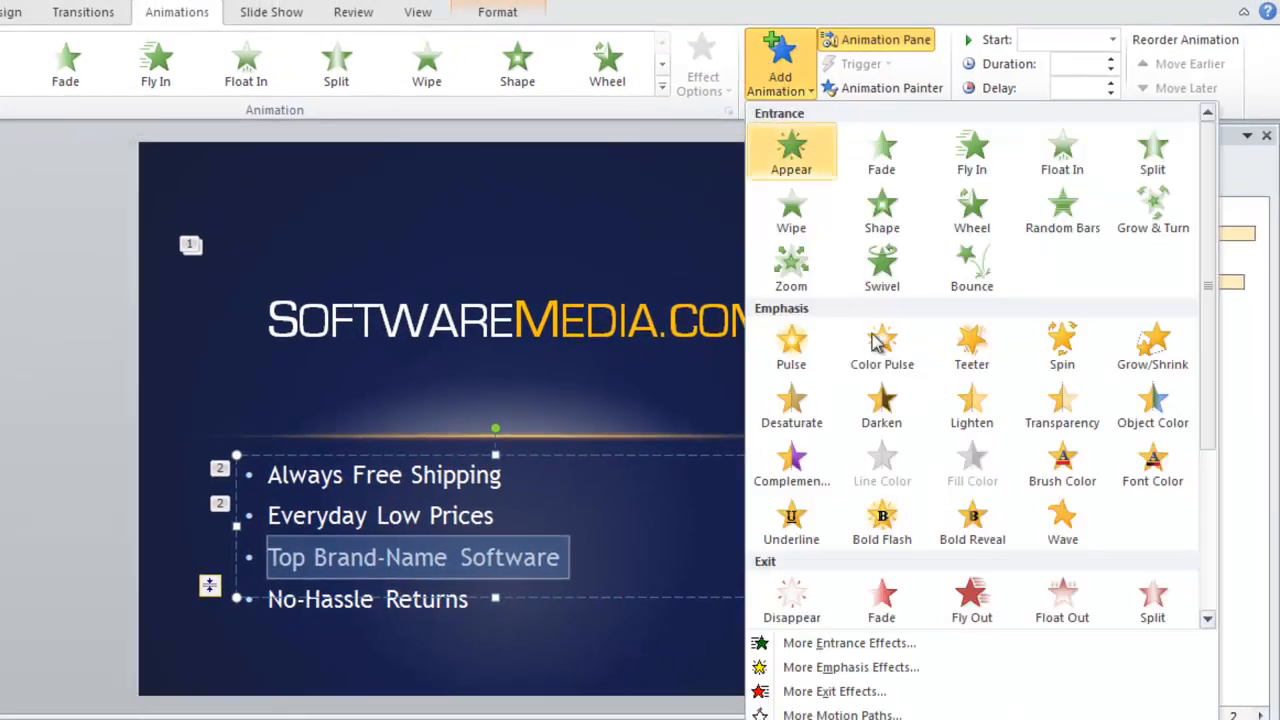
left_click(971, 262)
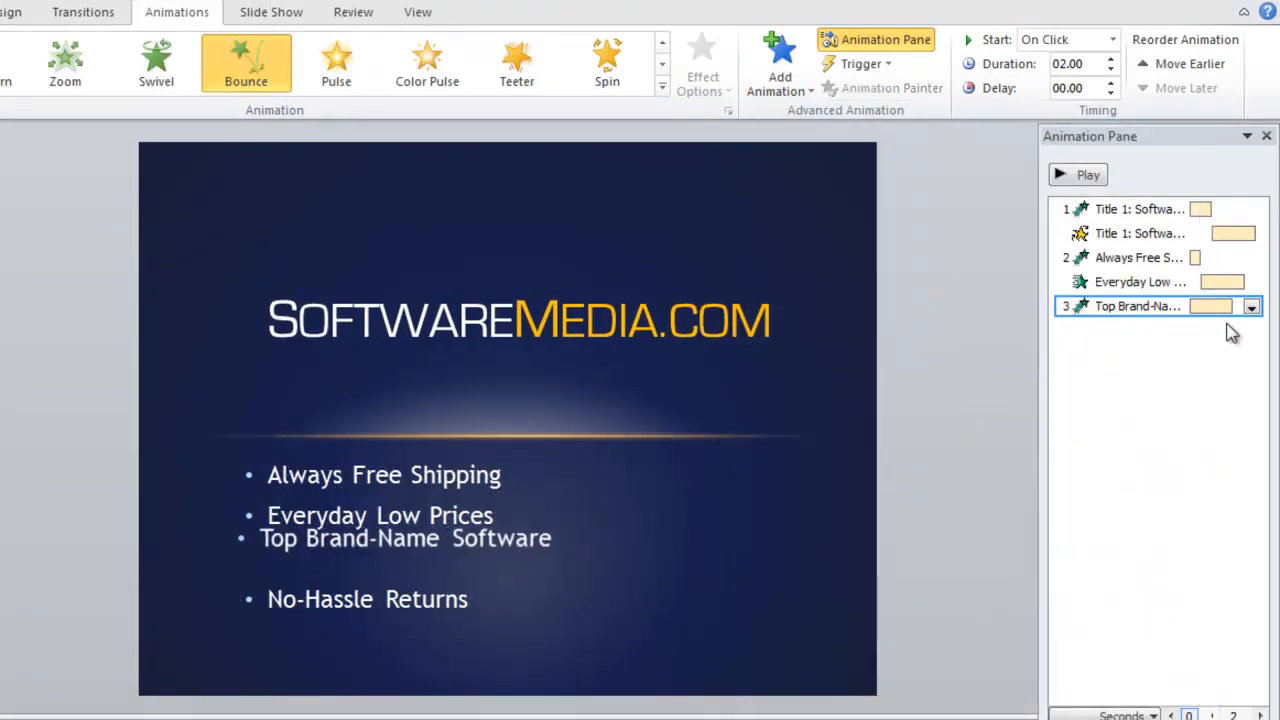
left_click(1251, 307)
left_click(1177, 382)
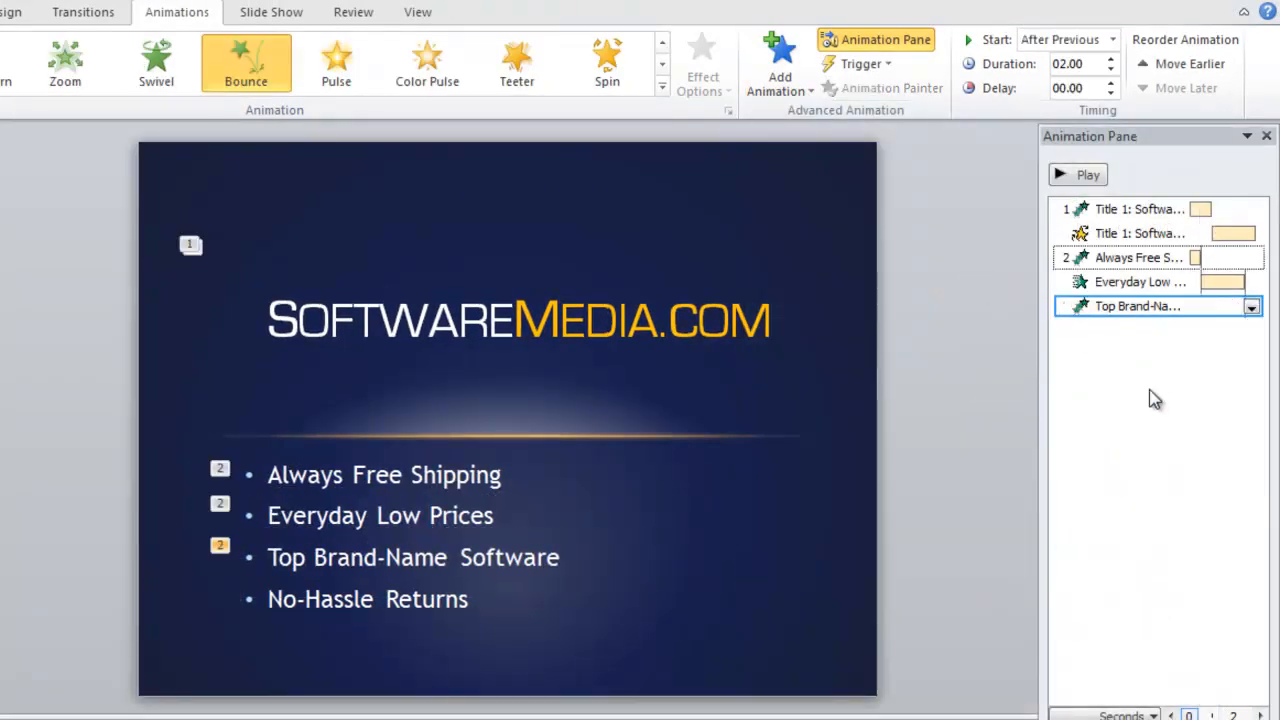
triple_click(460, 593)
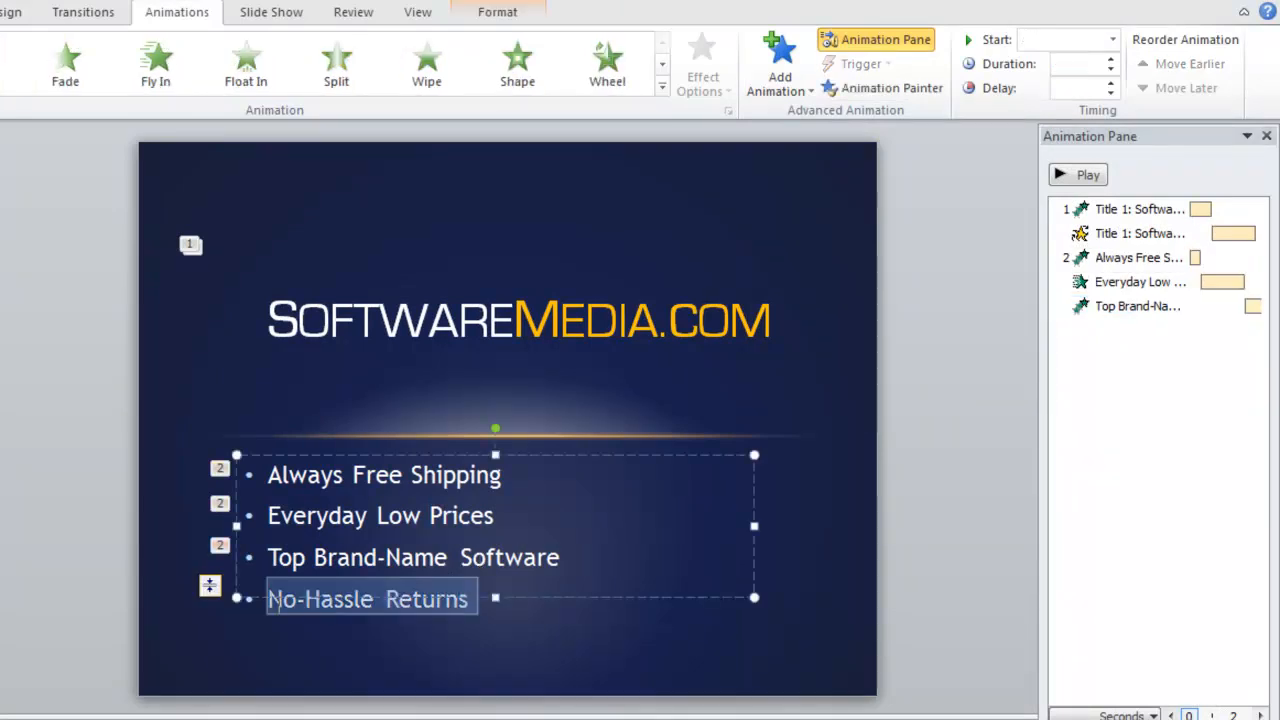
Apply a Random Bars entrance to 'No-Hassle Returns', starting After Previous
left_click(778, 72)
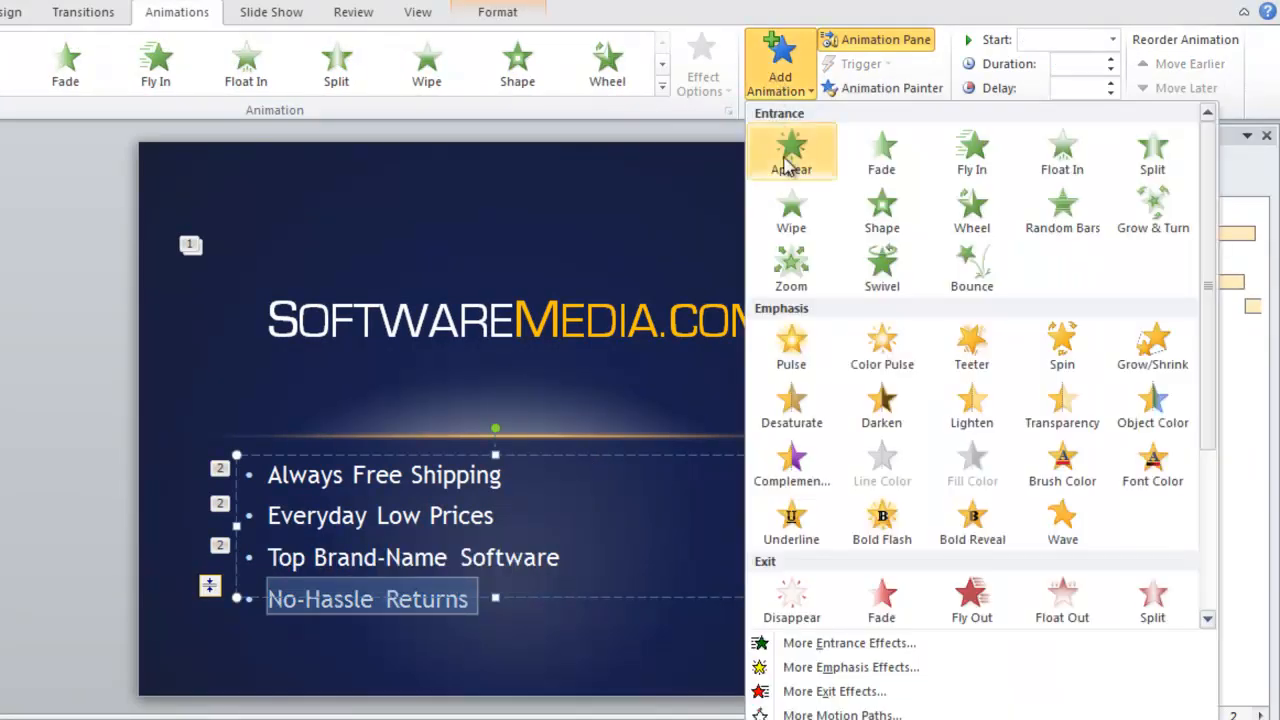
left_click(1088, 222)
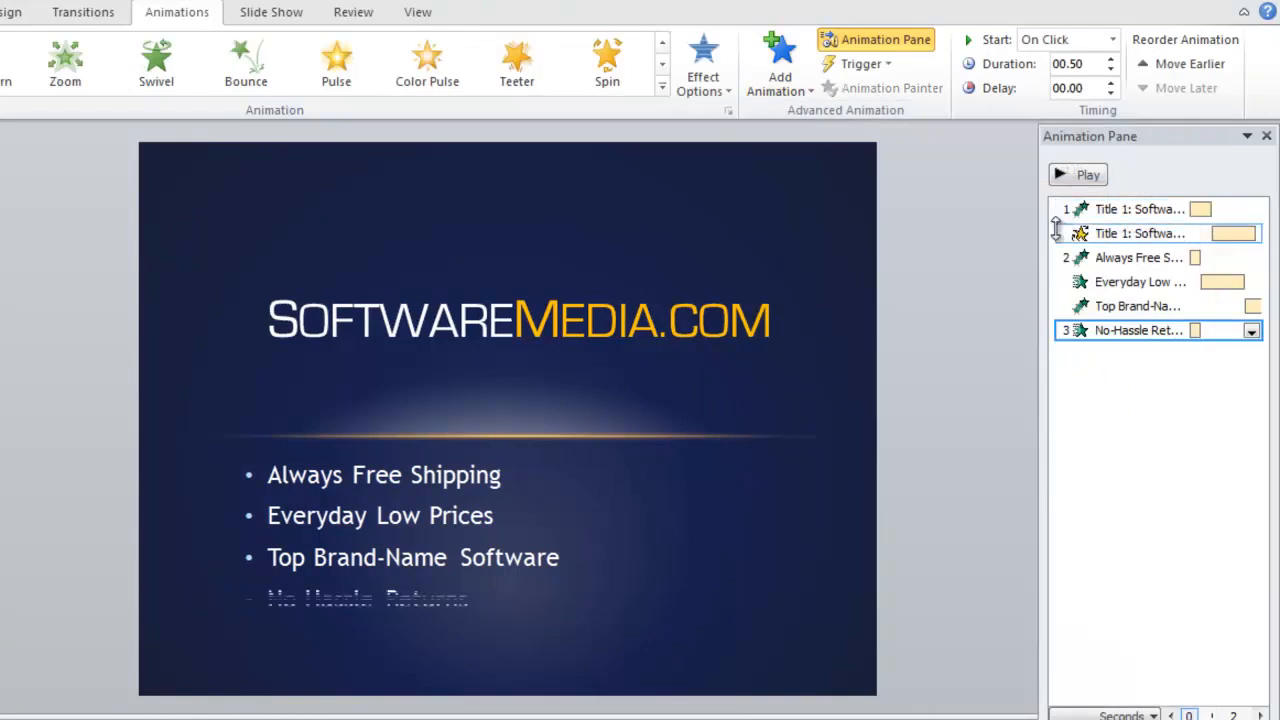
left_click(1251, 331)
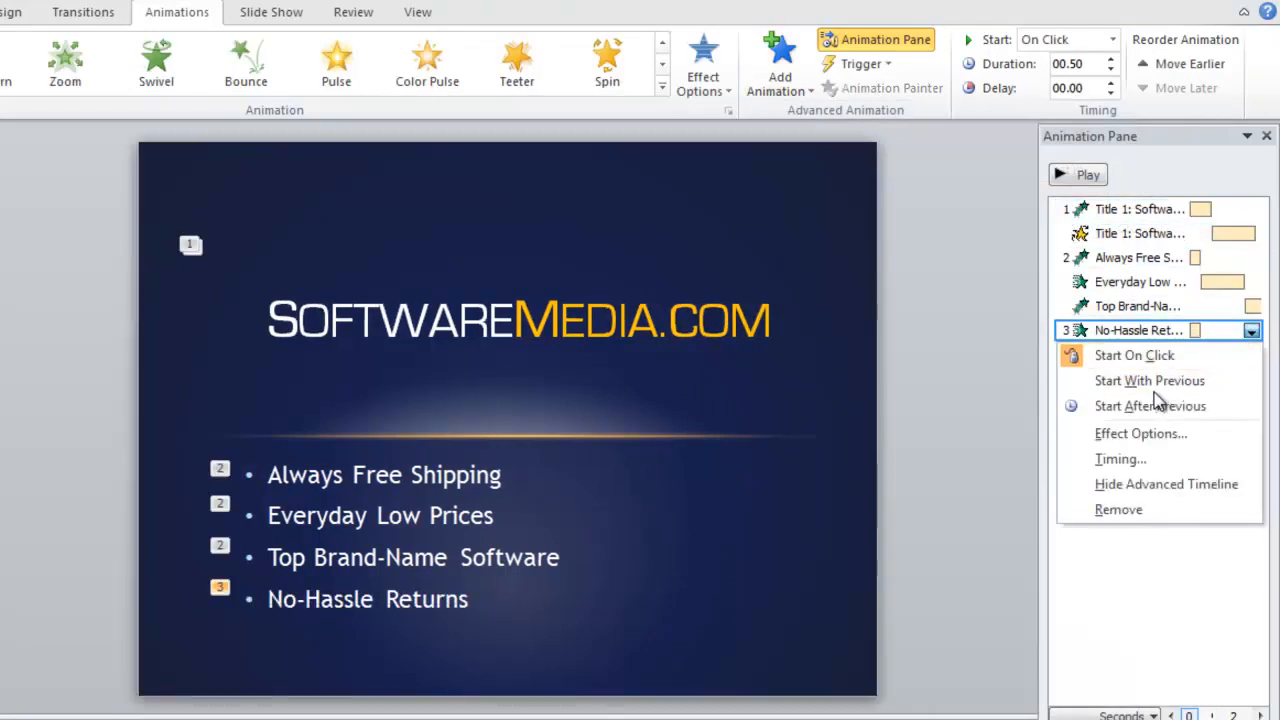
left_click(1183, 408)
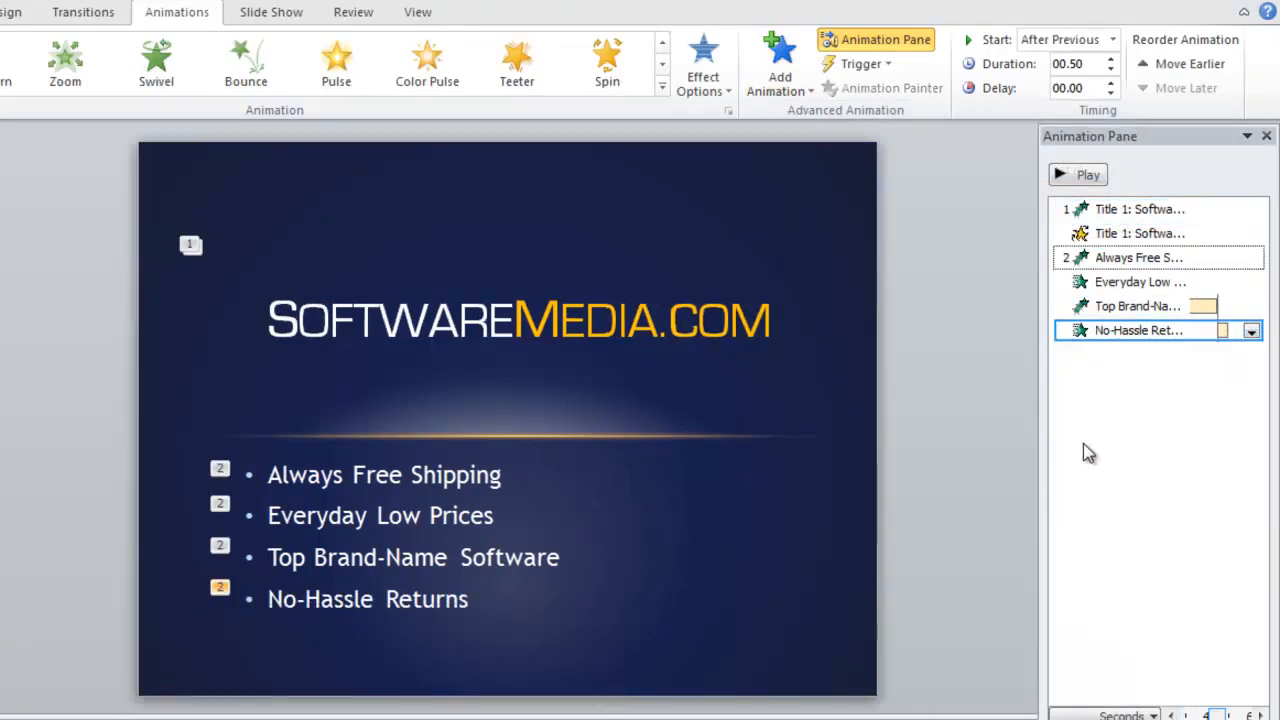
Review the animation settings of all four bullets in the Animation Pane
left_click(1120, 461)
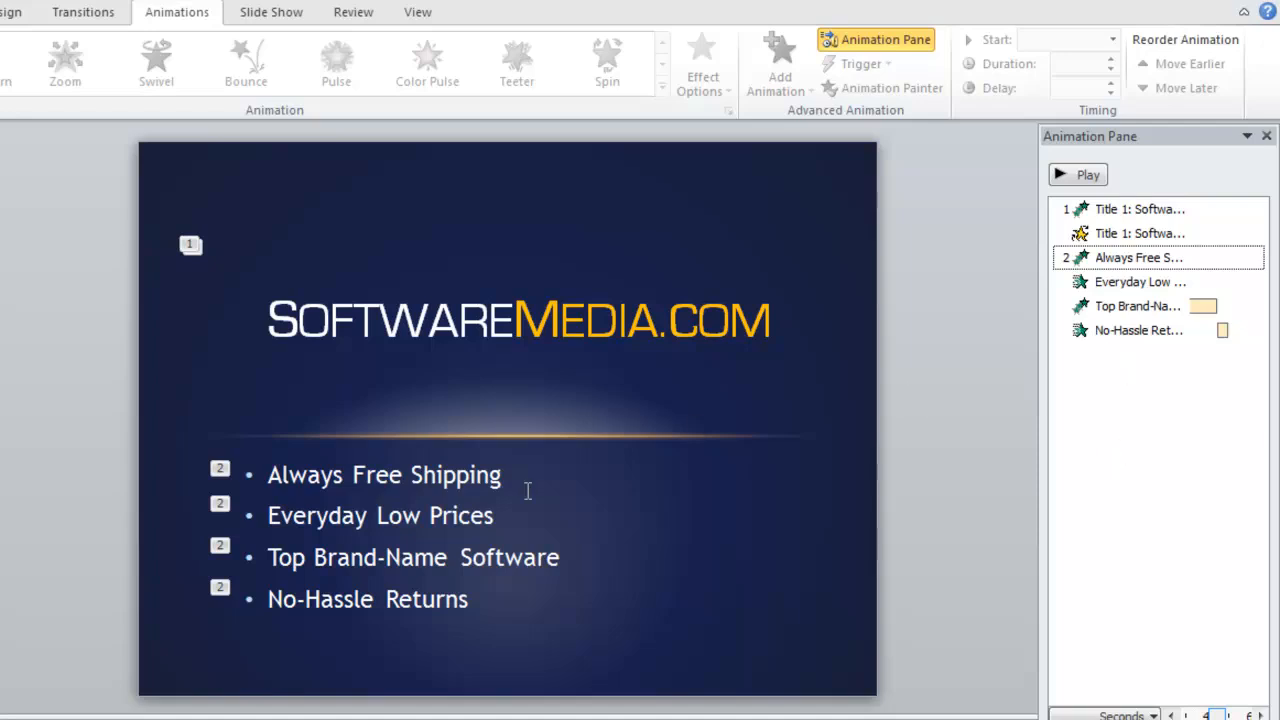
left_click(1140, 257)
left_click(1130, 282)
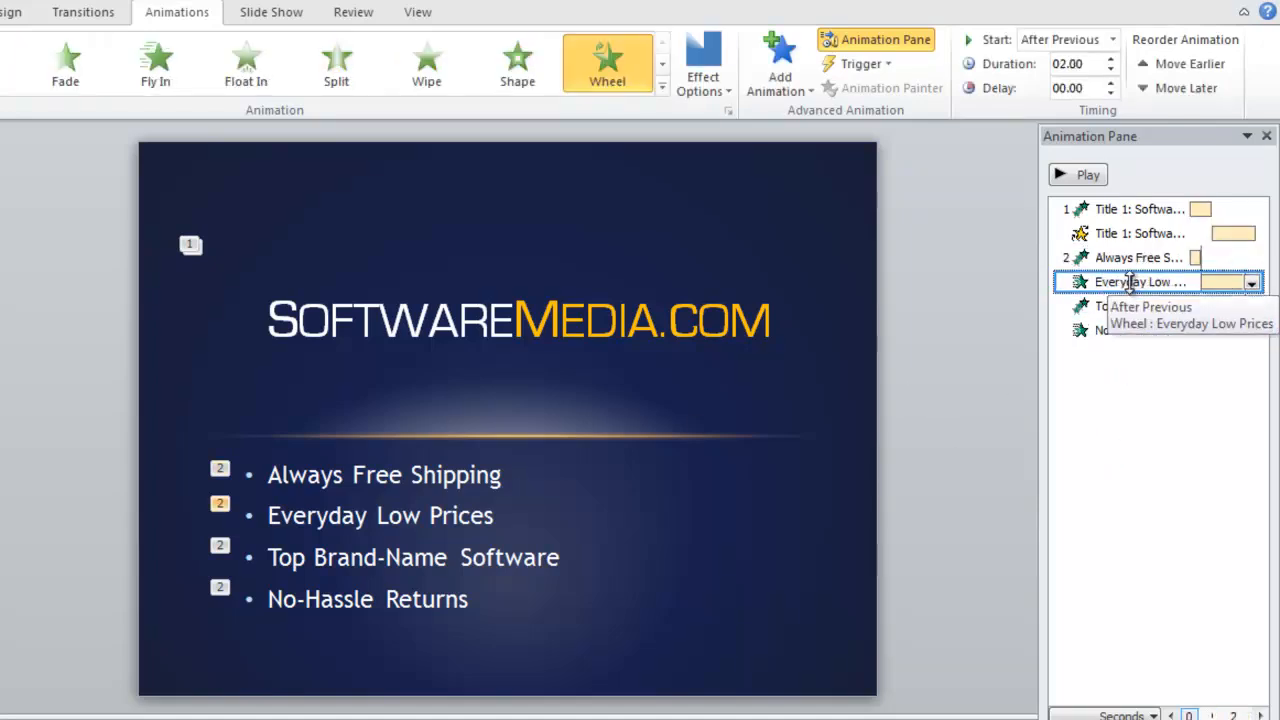
left_click(1130, 306)
left_click(1130, 330)
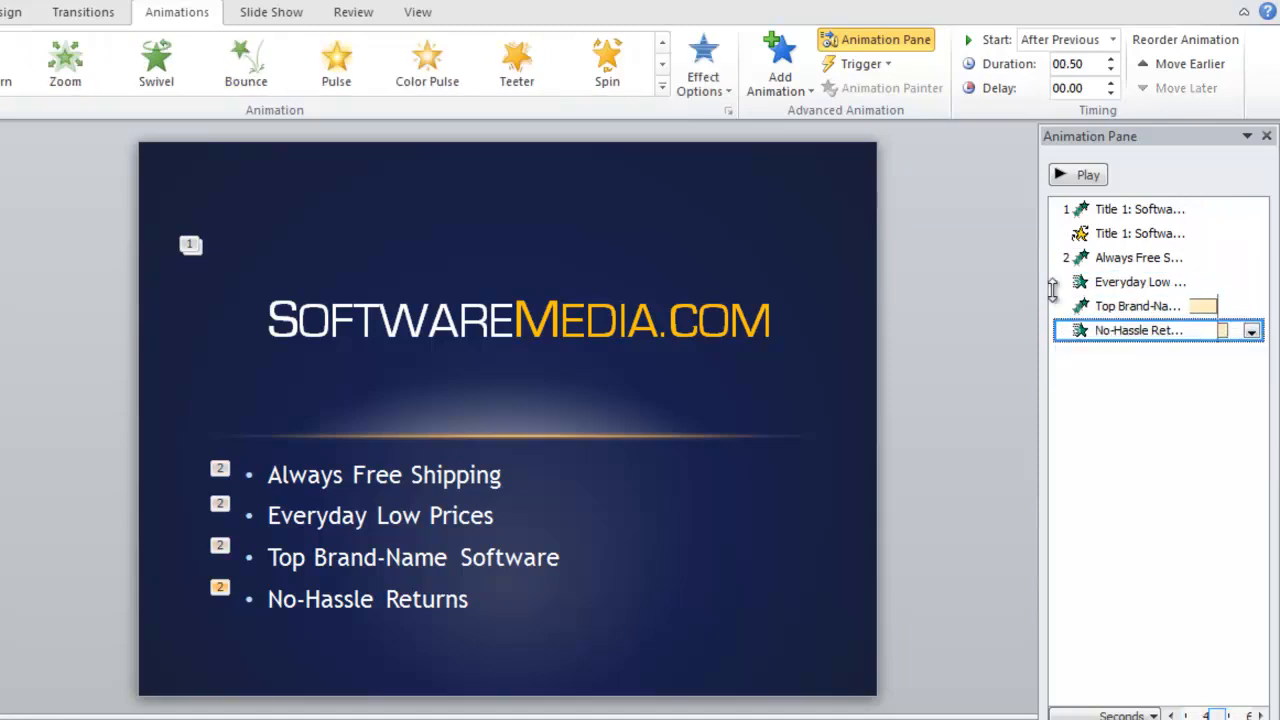
Widen the timeline to check the Top Brand-Name, Everyday Low Prices and Spin timings
left_click_drag(1041, 291, 694, 313)
left_click(800, 306)
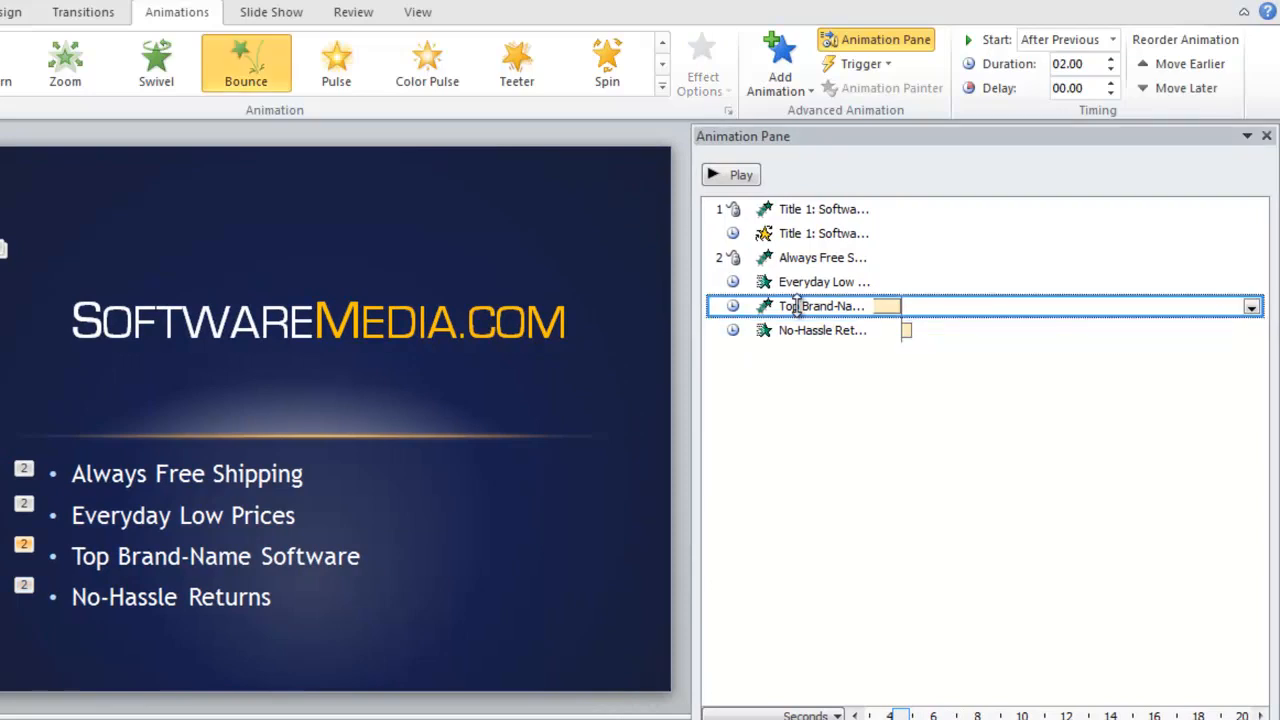
left_click(793, 284)
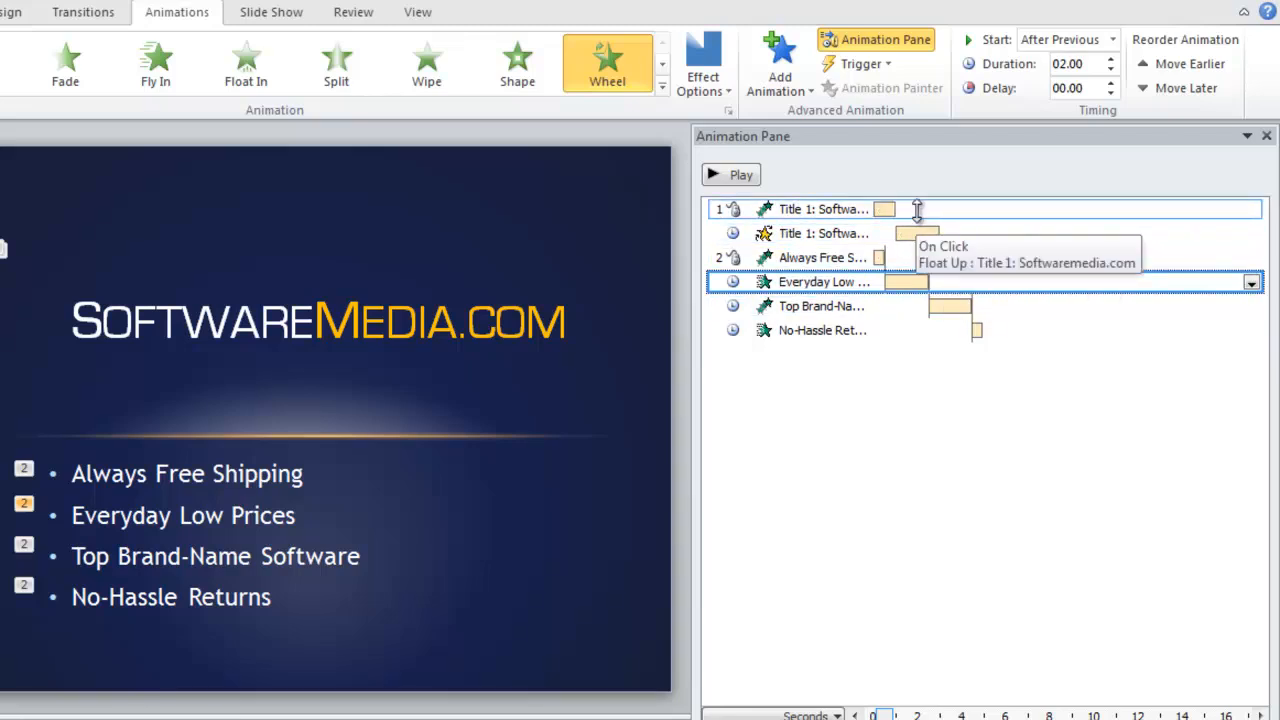
left_click_drag(695, 360, 872, 378)
left_click(1095, 237)
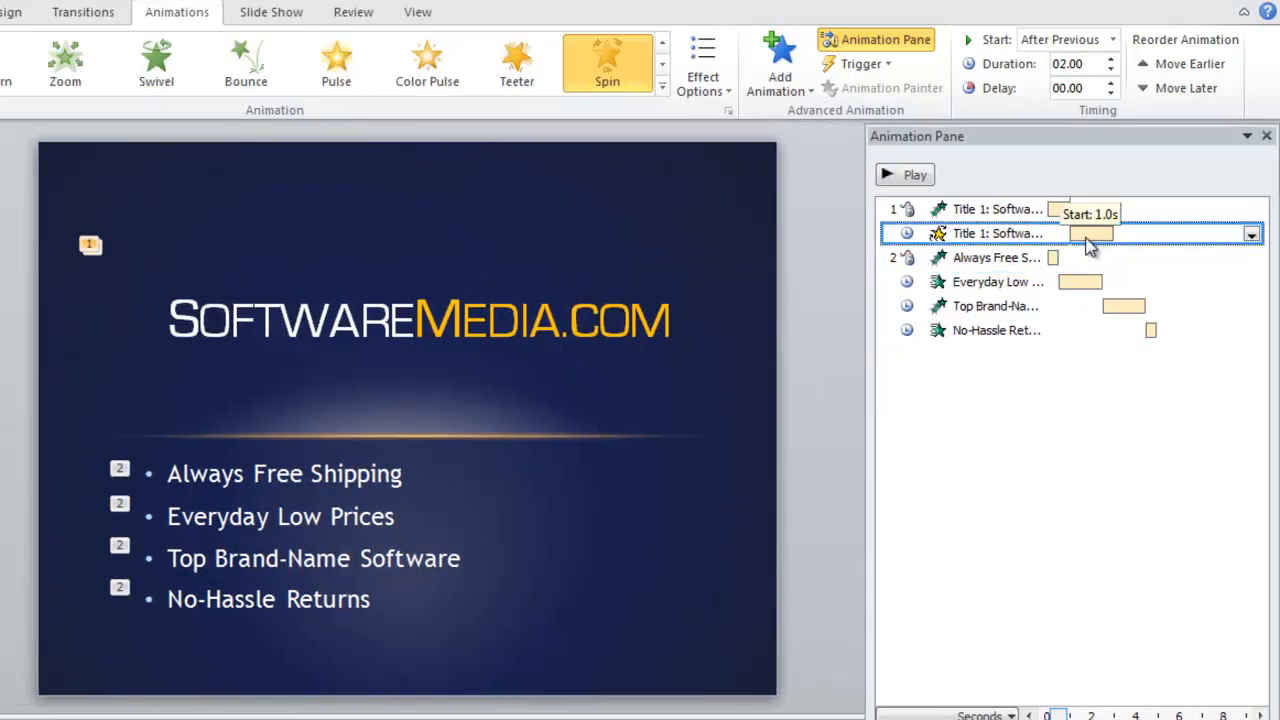
Play the slide show from the first slide
left_click(994, 411)
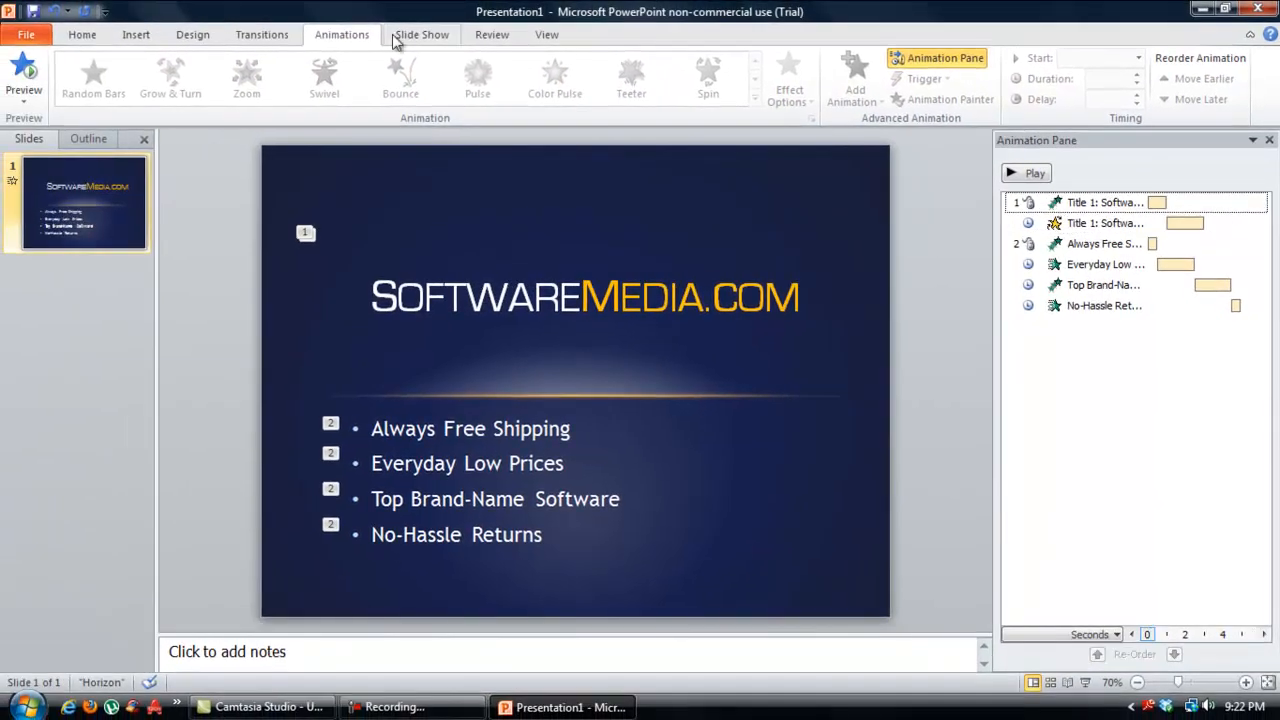
left_click(271, 12)
left_click(34, 80)
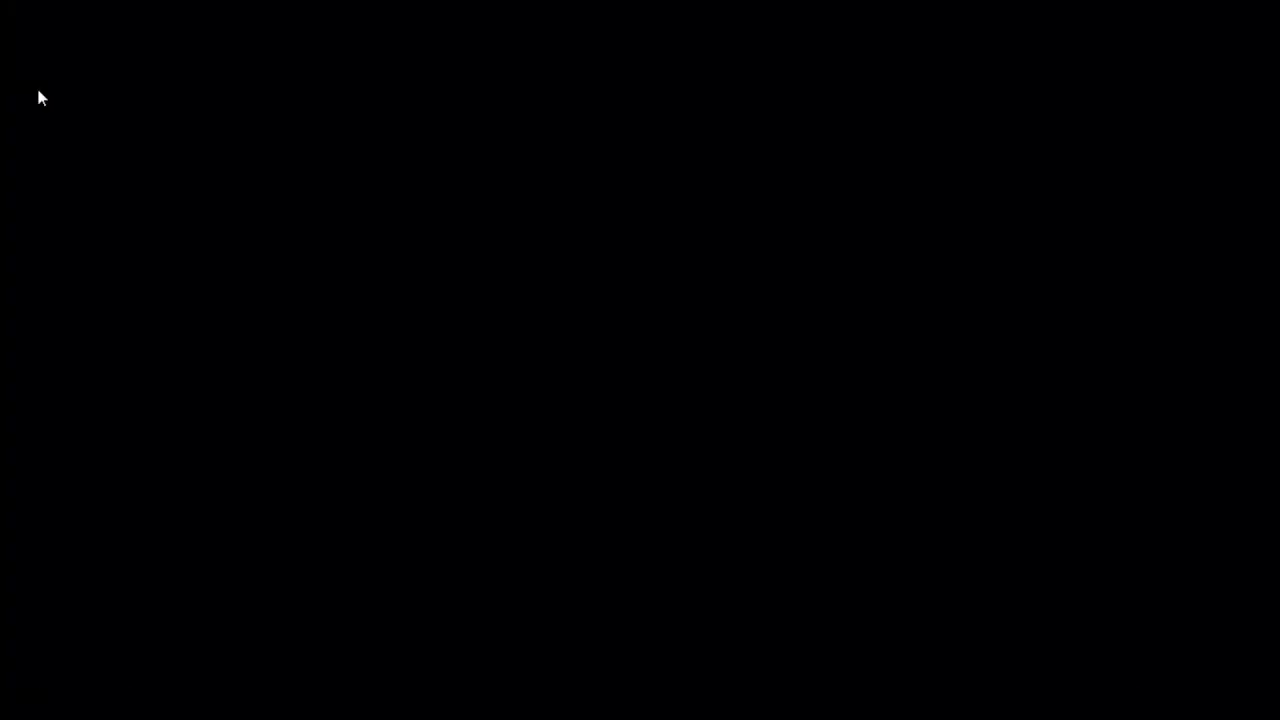